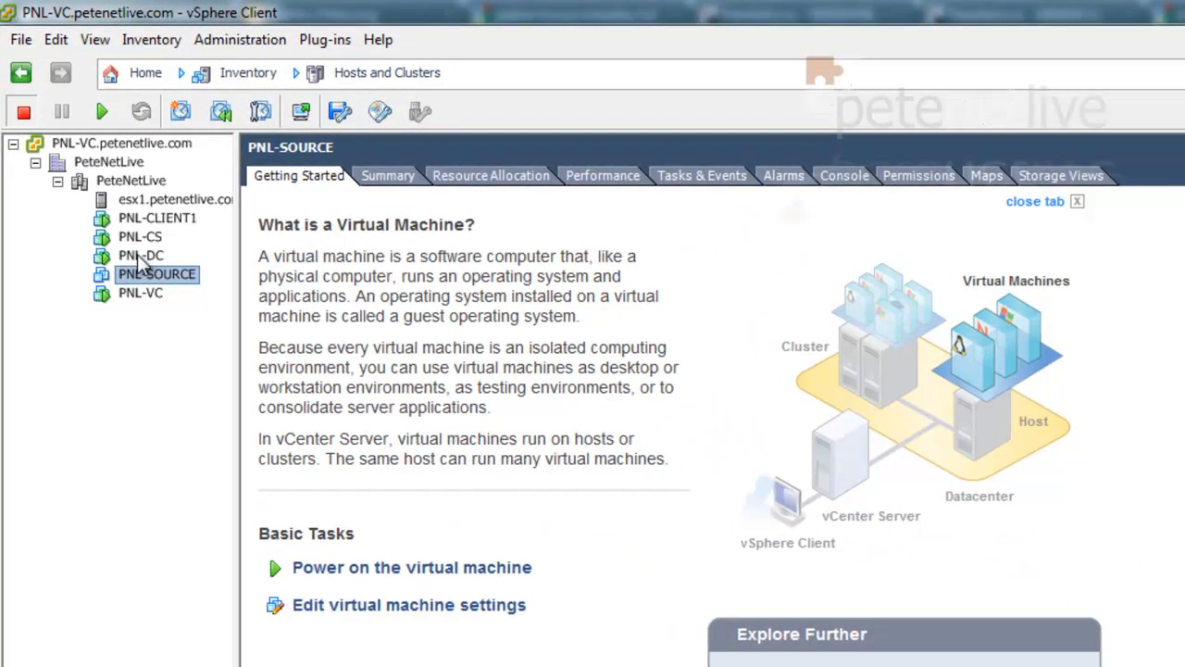
Open the console of the PNL-DC virtual machine and take control of its desktop.
{"action": "left_click", "coordinate": [141, 257]}
{"action": "right_click", "coordinate": [137, 258]}
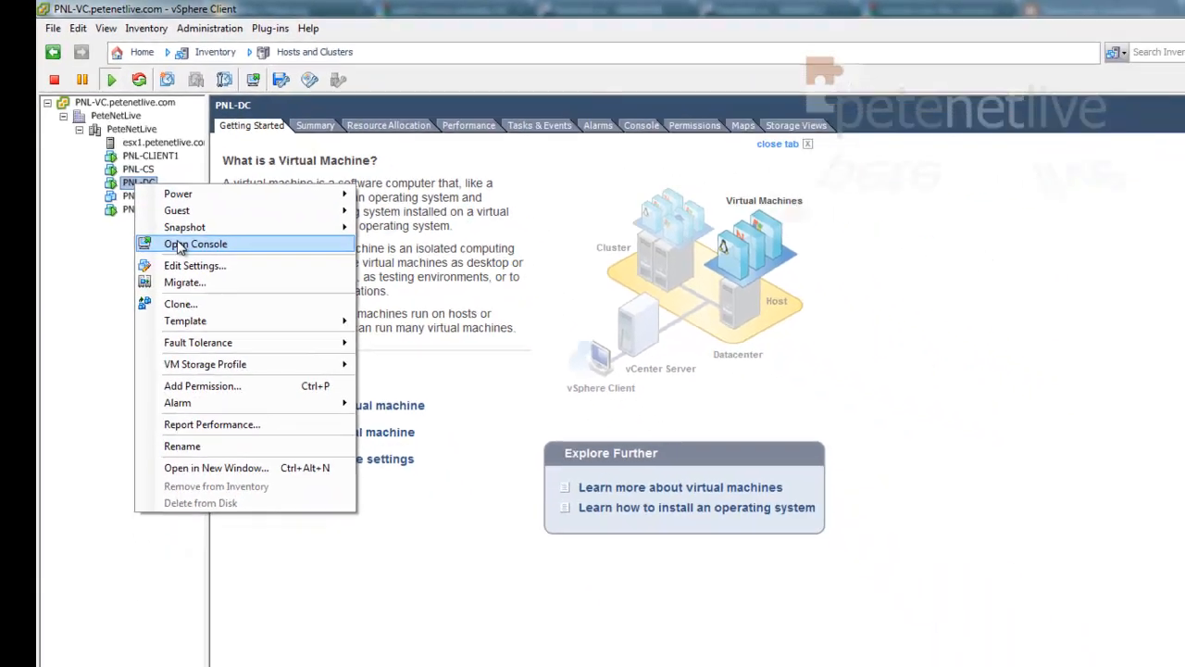
{"action": "left_click", "coordinate": [177, 246]}
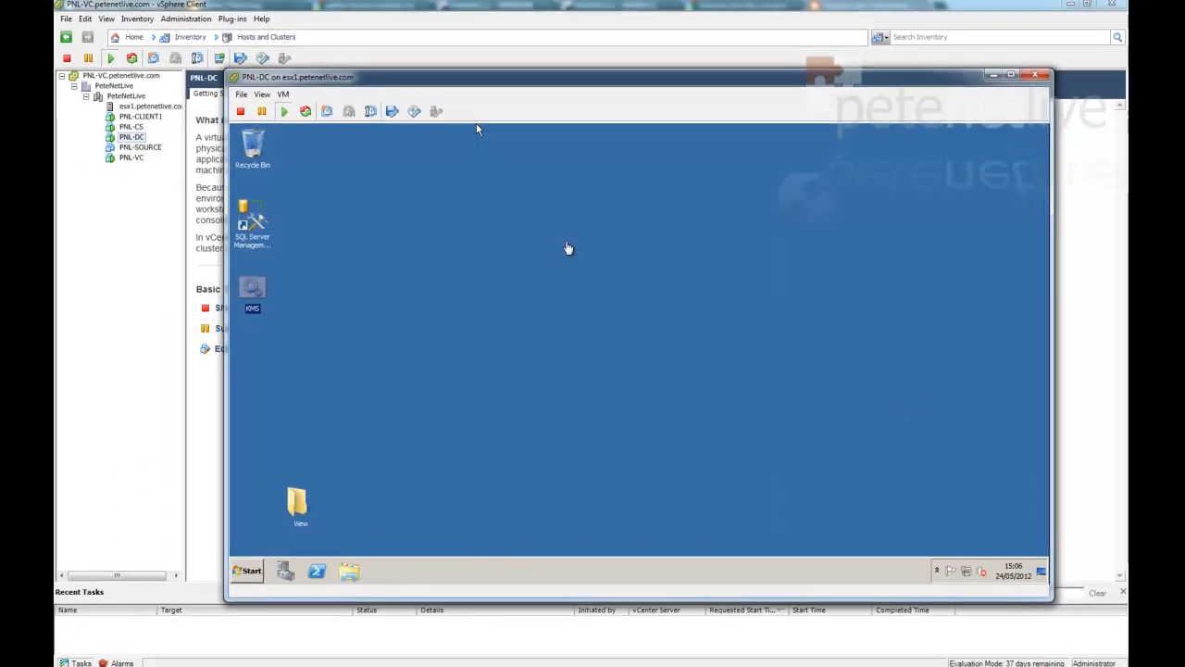
{"action": "left_click", "coordinate": [567, 248]}
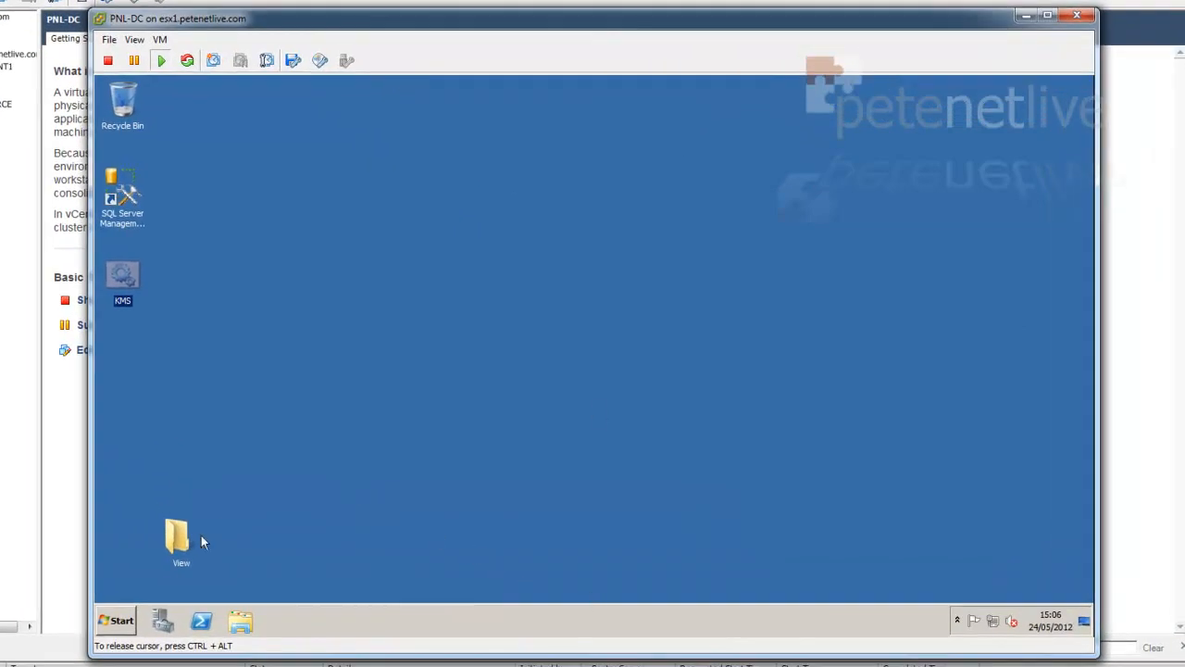
Open Active Directory Users and Computers on PNL-DC and maximize its window.
{"action": "left_click", "coordinate": [115, 627]}
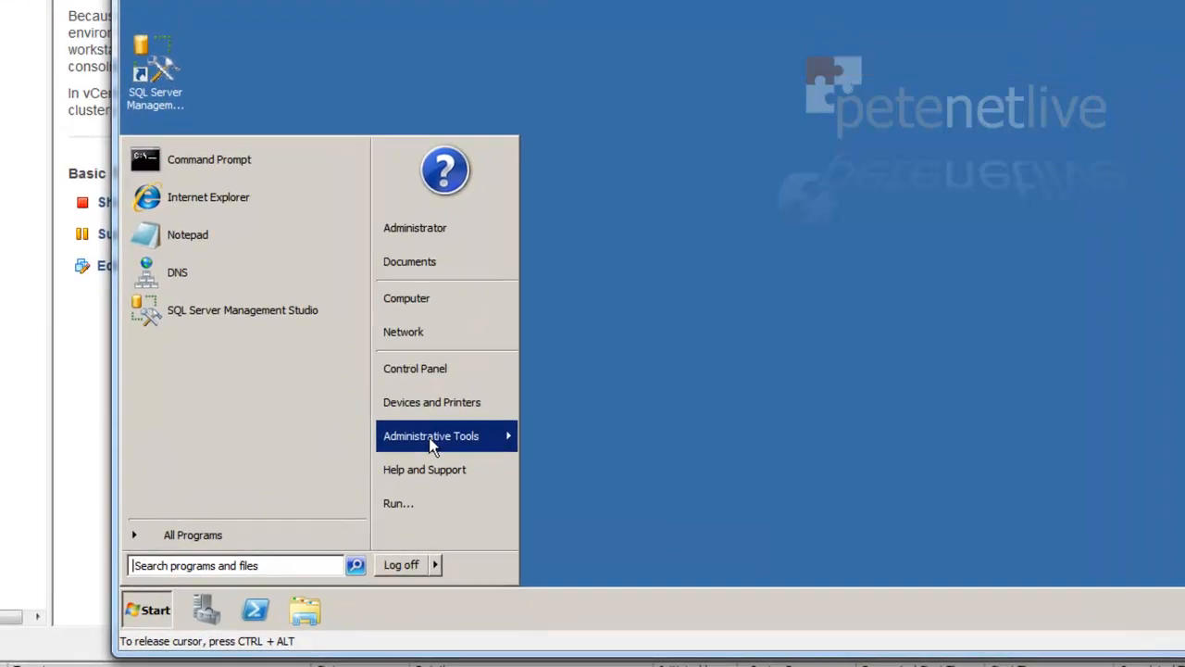
{"action": "mouse_move", "coordinate": [431, 445]}
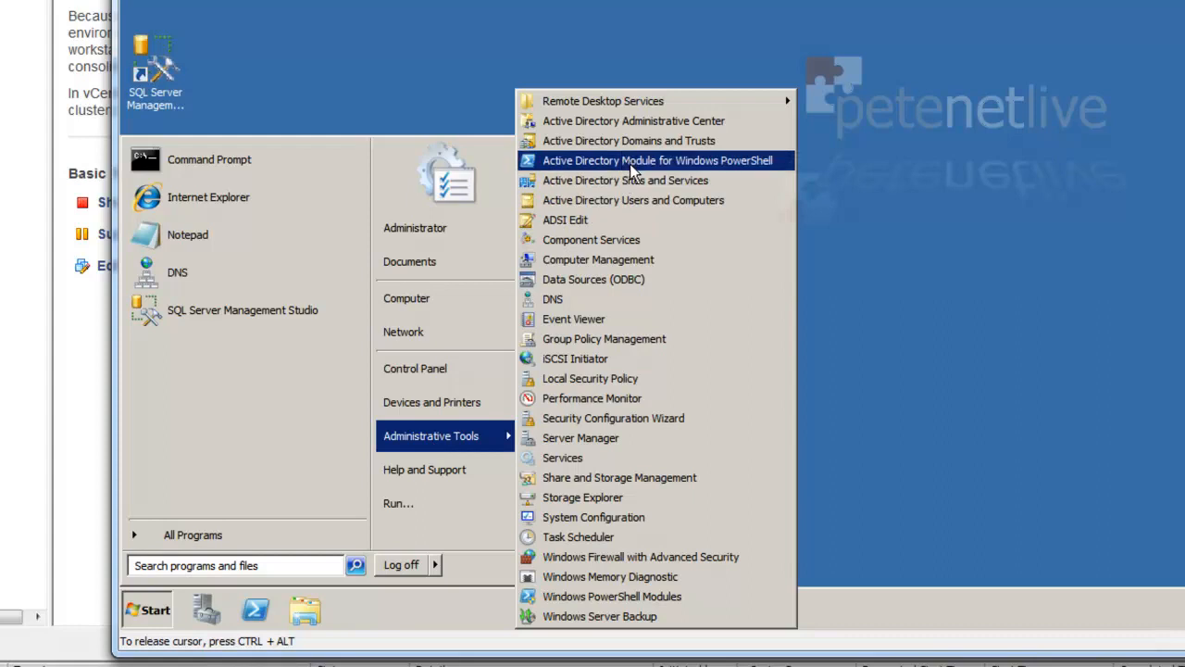
{"action": "left_click", "coordinate": [634, 200]}
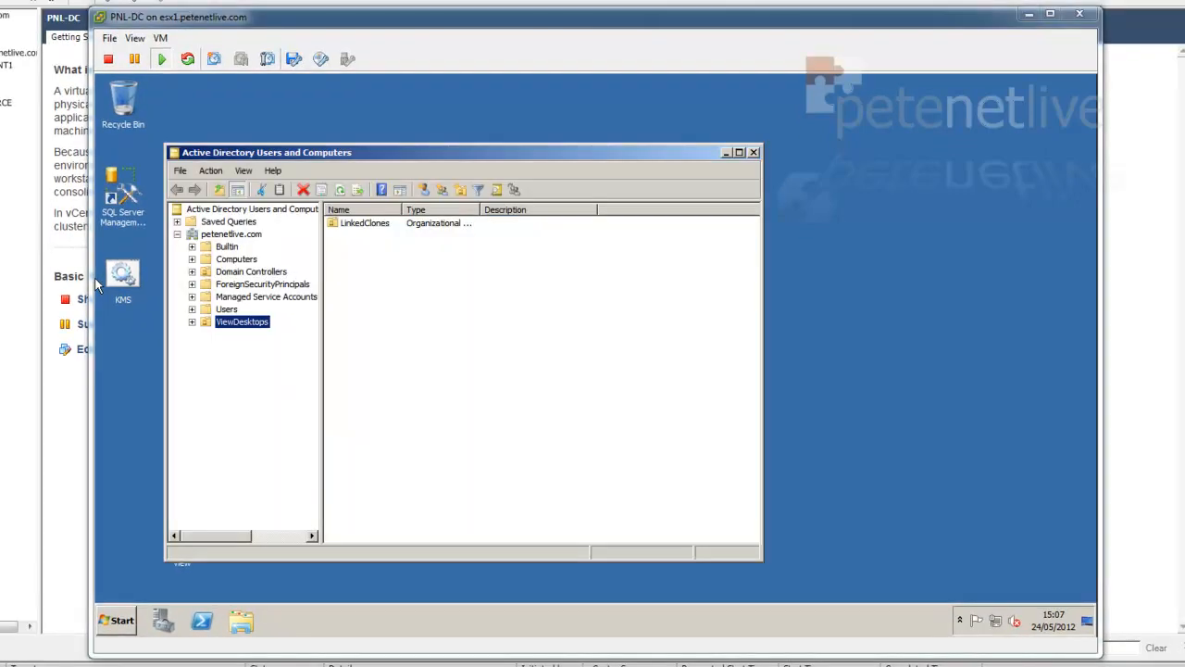
{"action": "left_click", "coordinate": [741, 155]}
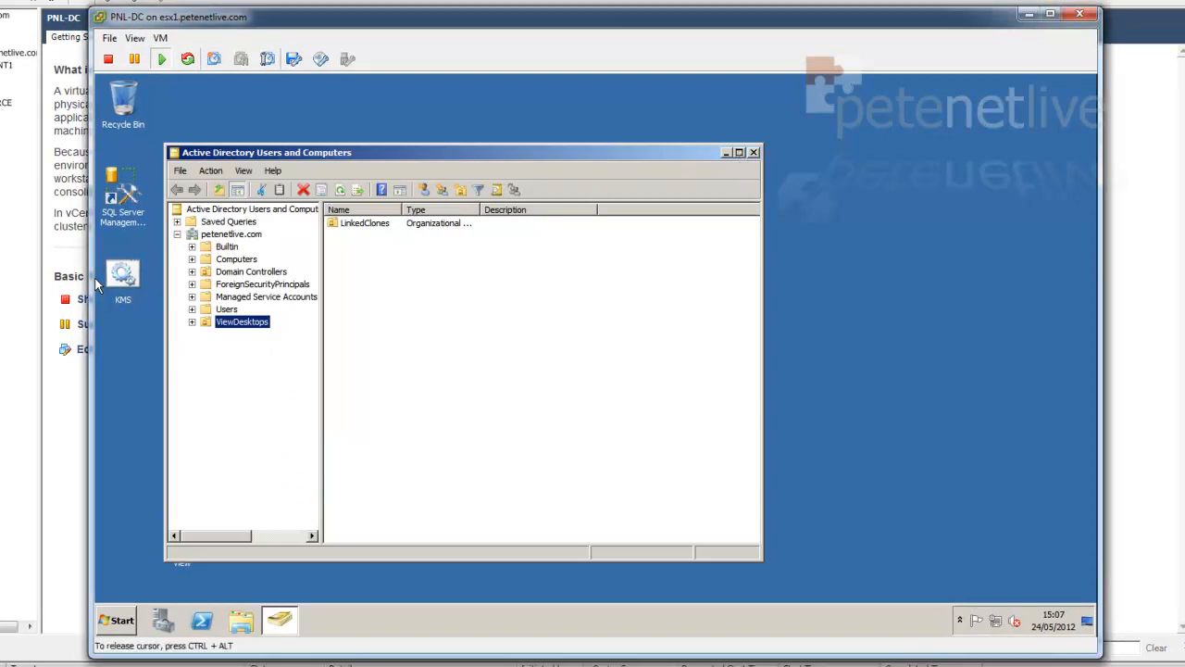
{"action": "left_click", "coordinate": [739, 152]}
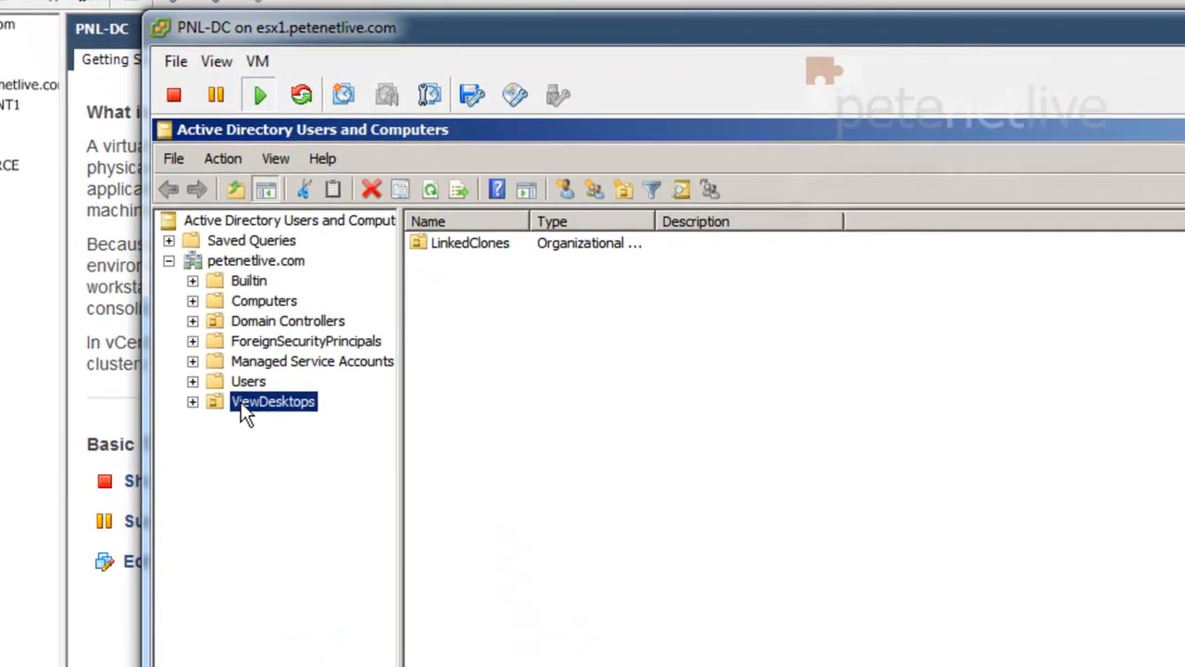
Create an organizational unit named Kiosk inside the ViewDesktops OU.
{"action": "right_click", "coordinate": [241, 402]}
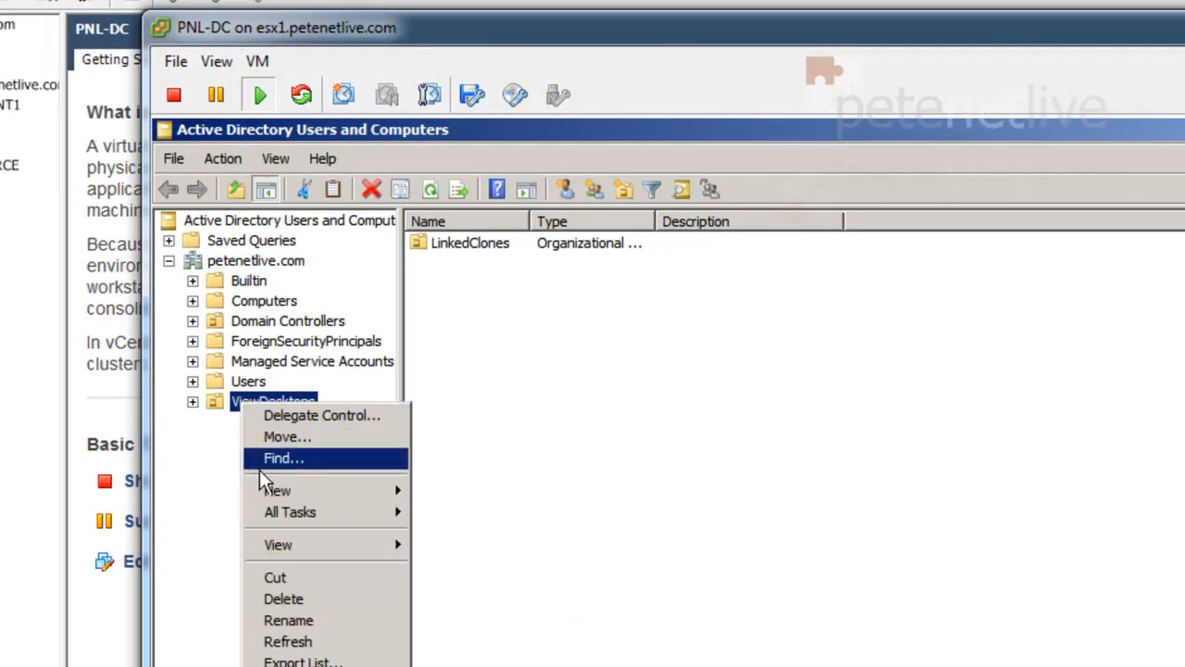
{"action": "mouse_move", "coordinate": [264, 485]}
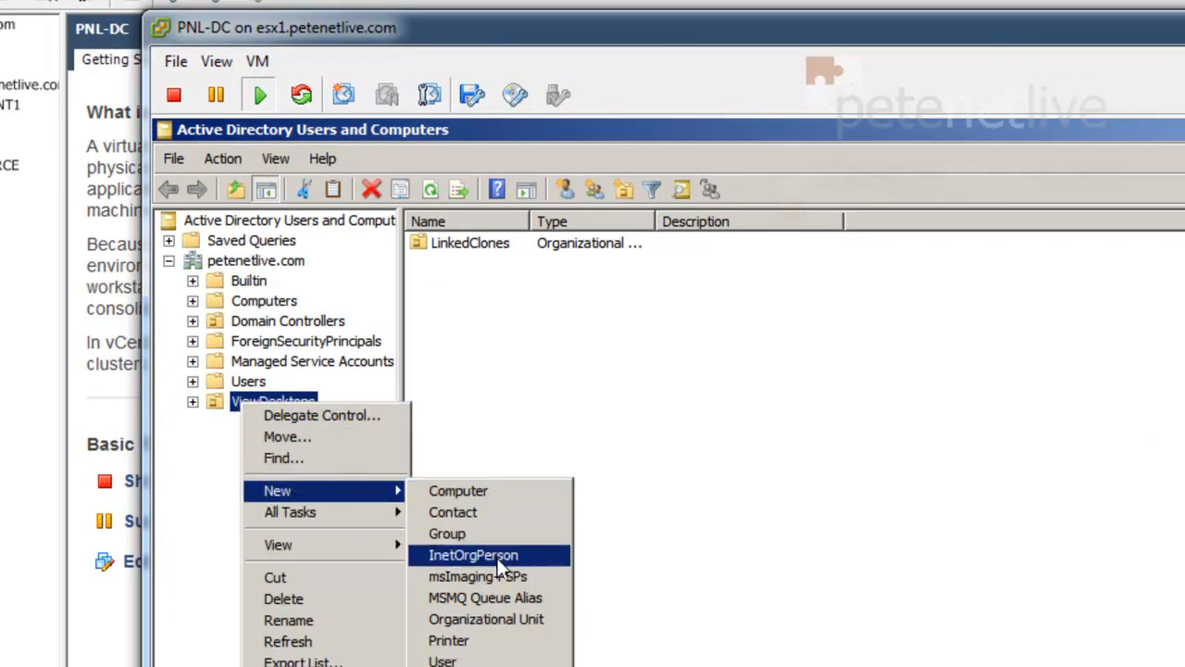
{"action": "left_click", "coordinate": [495, 619]}
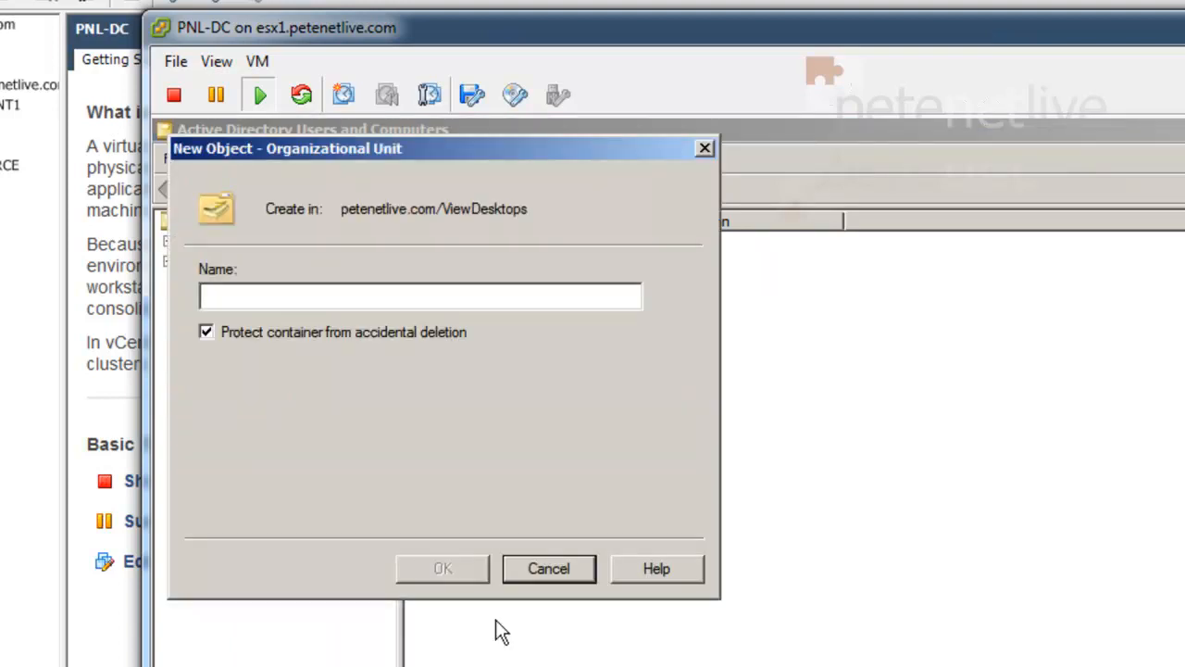
{"action": "type", "text": "K"}
{"action": "key", "text": "BackSpace"}
{"action": "type", "text": "Kiosk"}
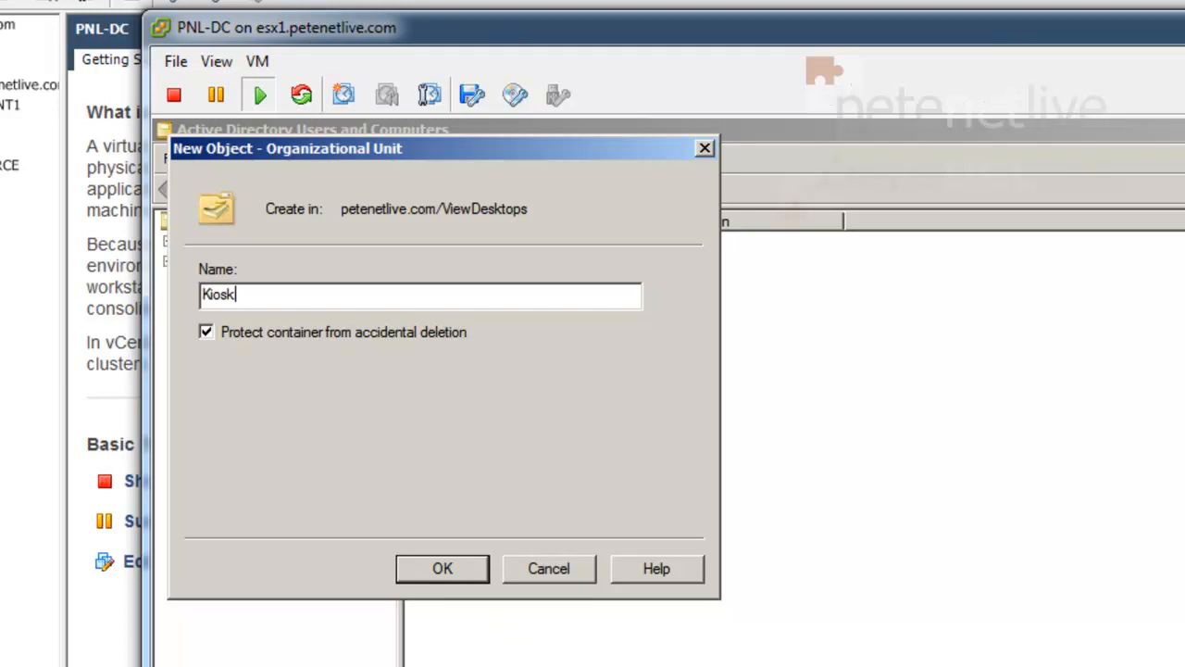
{"action": "key", "text": "Return"}
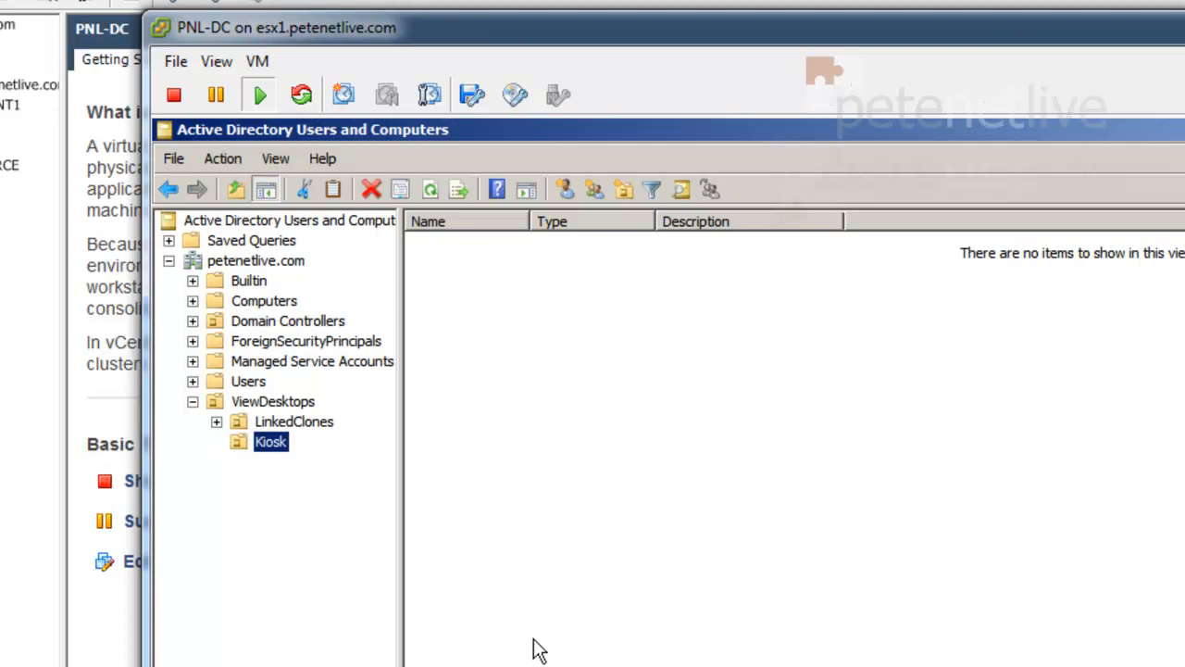
Create a global security group named kioskusers in the Kiosk OU.
{"action": "right_click", "coordinate": [527, 336]}
{"action": "mouse_move", "coordinate": [573, 427]}
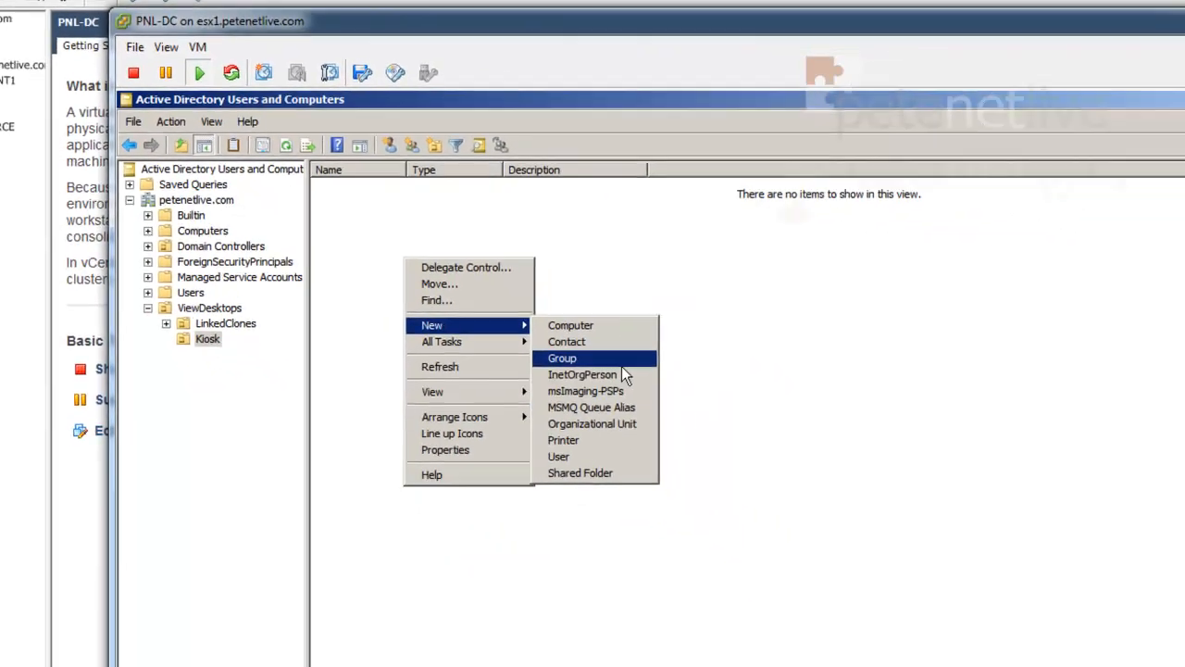
{"action": "left_click", "coordinate": [732, 467]}
{"action": "left_click_drag", "start_coordinate": [235, 99], "coordinate": [537, 204]}
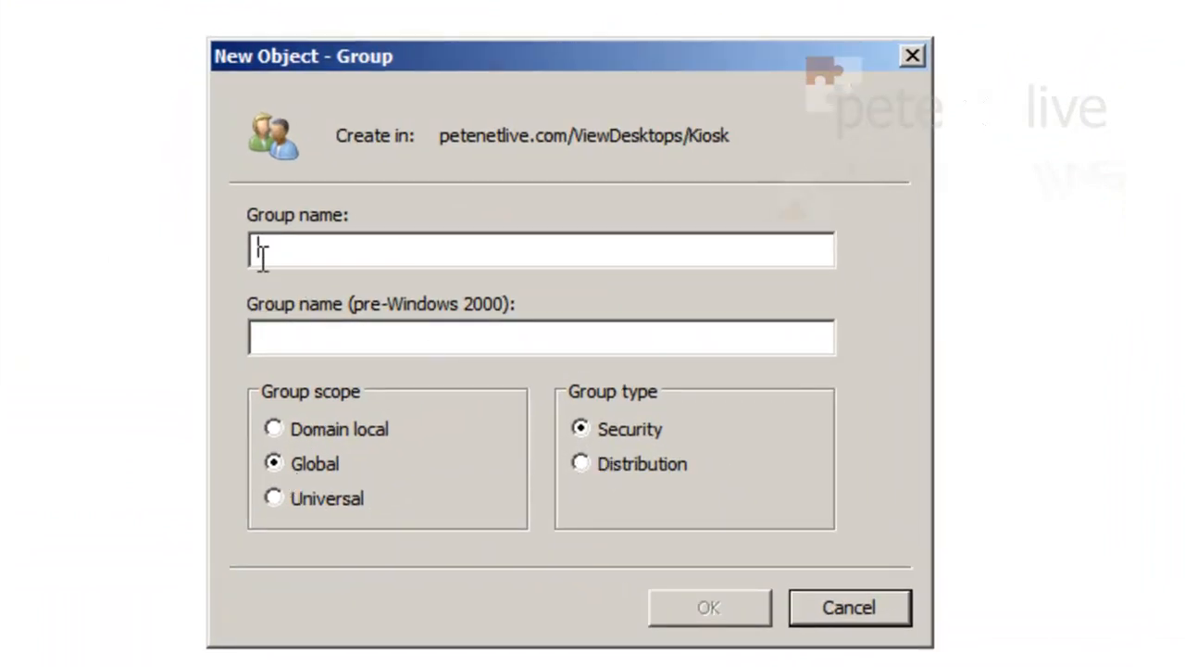
{"action": "type", "text": "kios"}
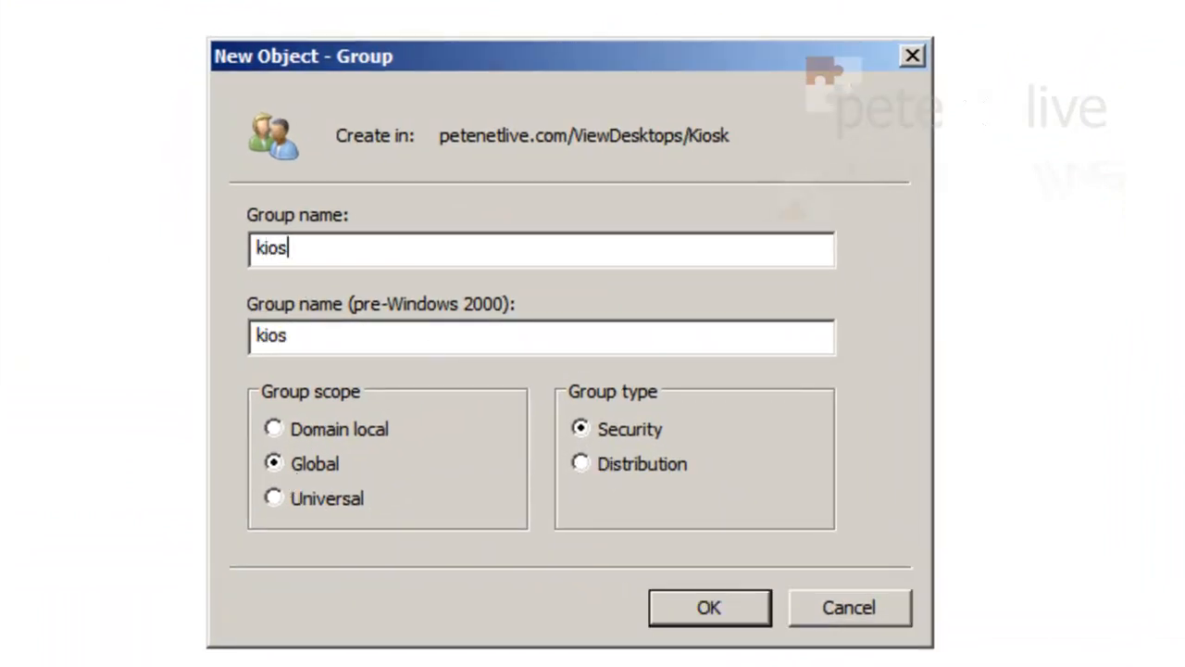
{"action": "type", "text": "kusers"}
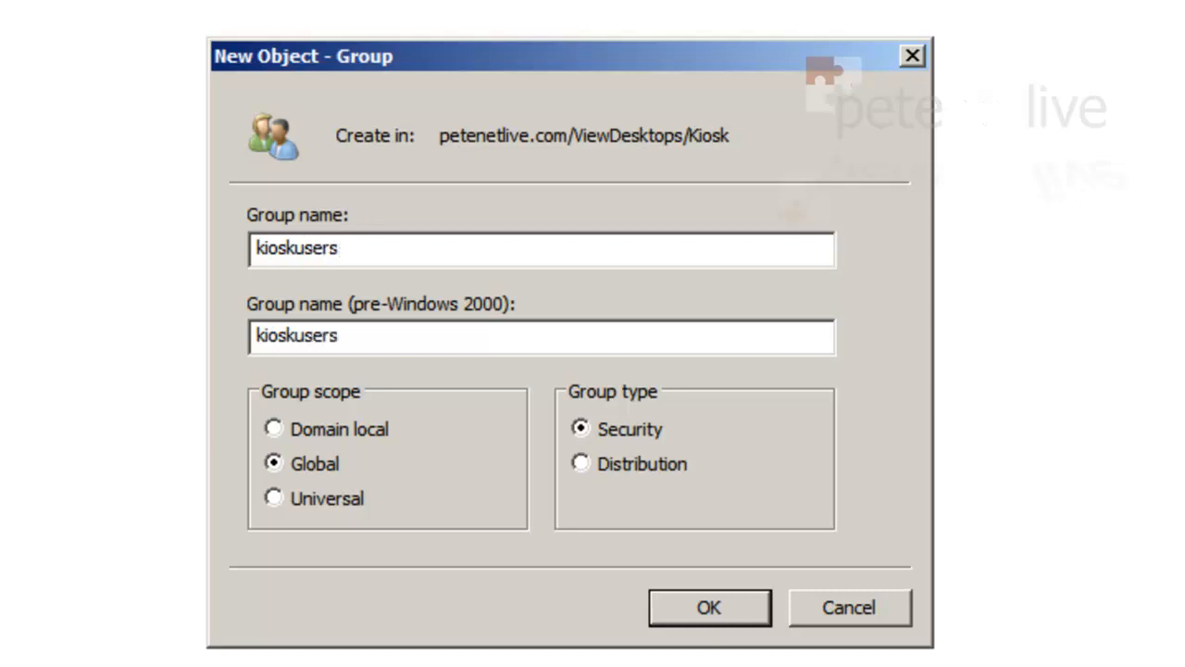
{"action": "left_click", "coordinate": [695, 613]}
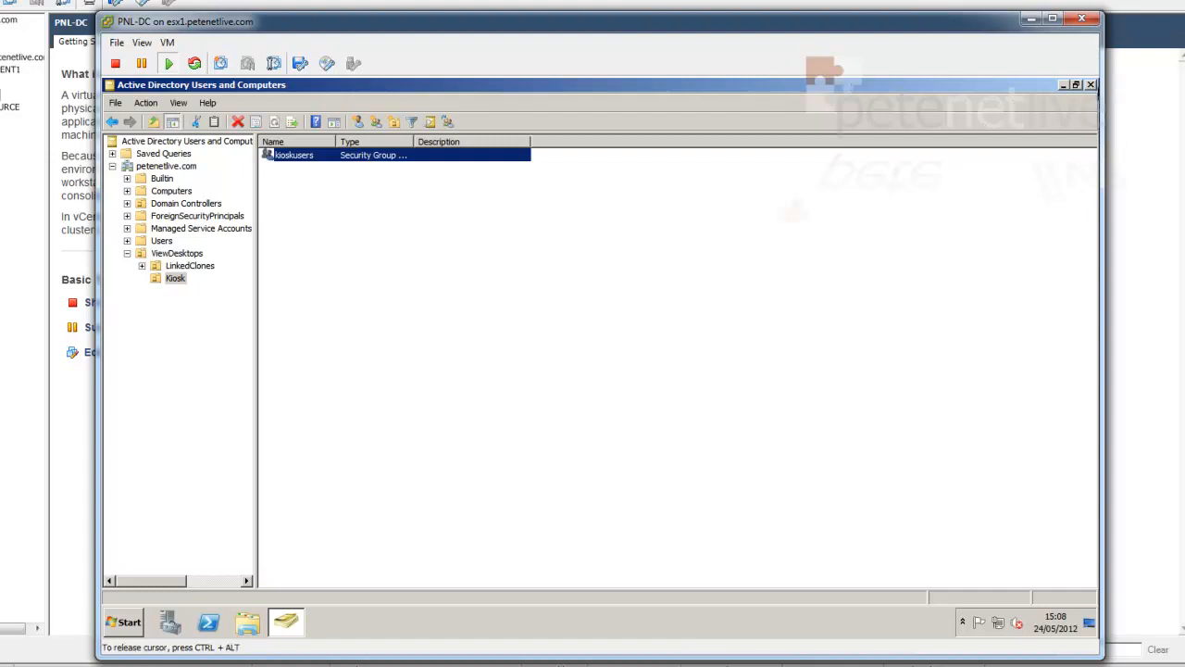
Close Active Directory Users and Computers, release the cursor and close the PNL-DC console.
{"action": "left_click", "coordinate": [1090, 84]}
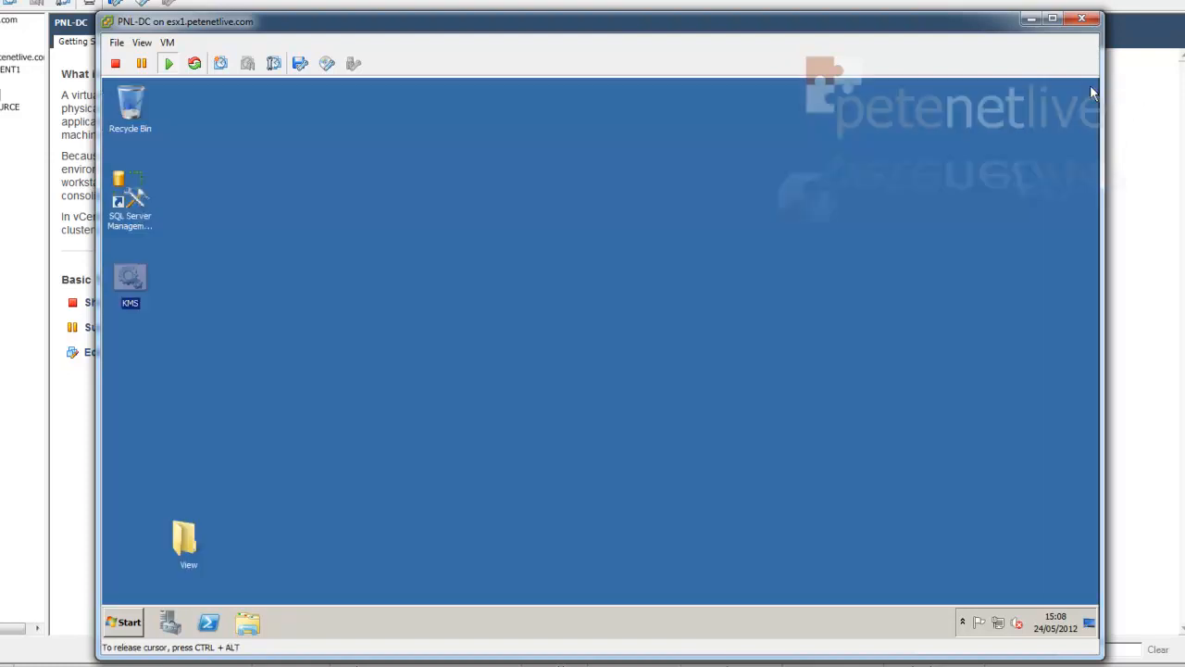
{"action": "key", "text": "ctrl+alt"}
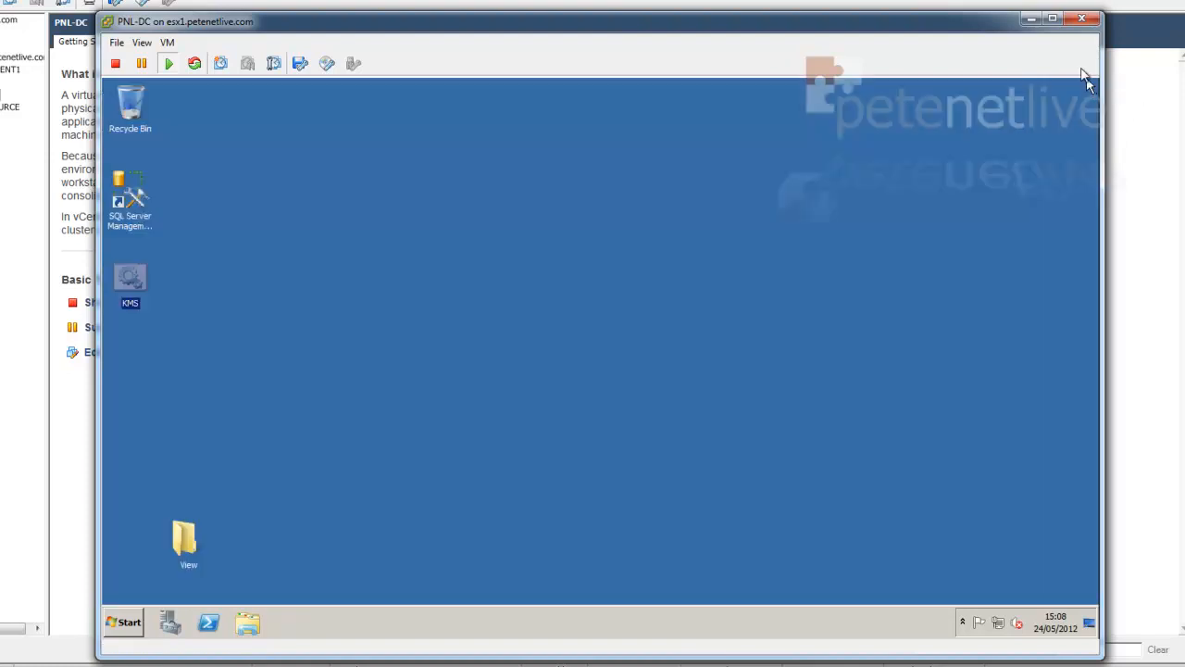
{"action": "left_click", "coordinate": [1071, 20]}
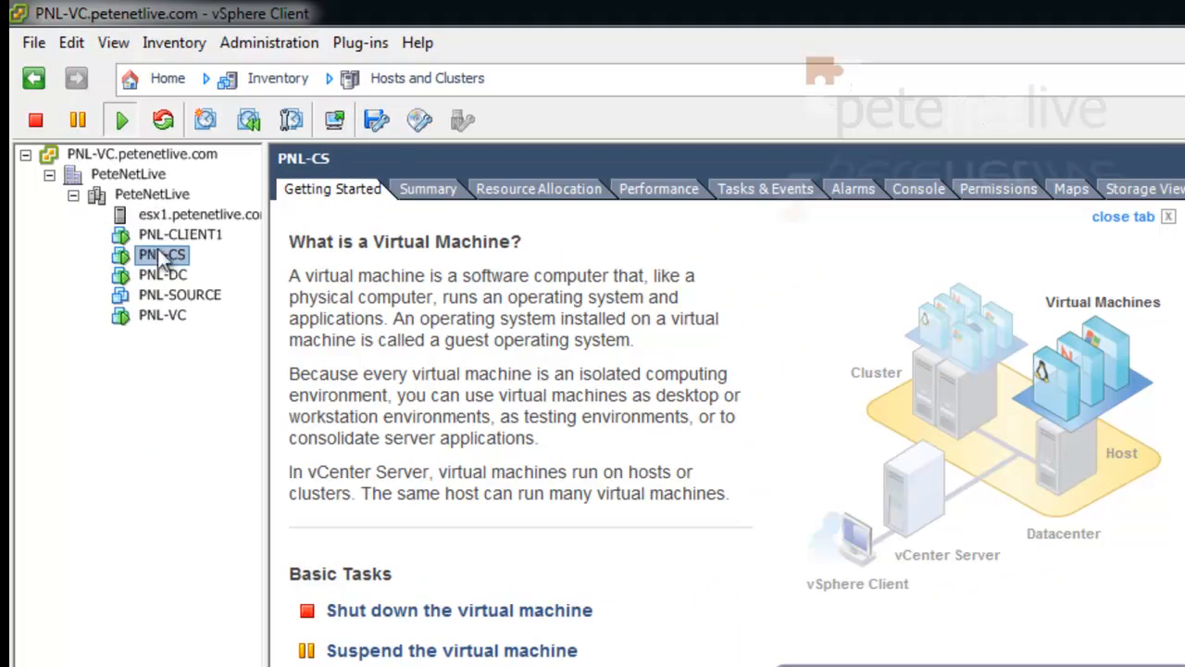
Open the console of the PNL-CS virtual machine and start Command Prompt there as administrator.
{"action": "right_click", "coordinate": [163, 260]}
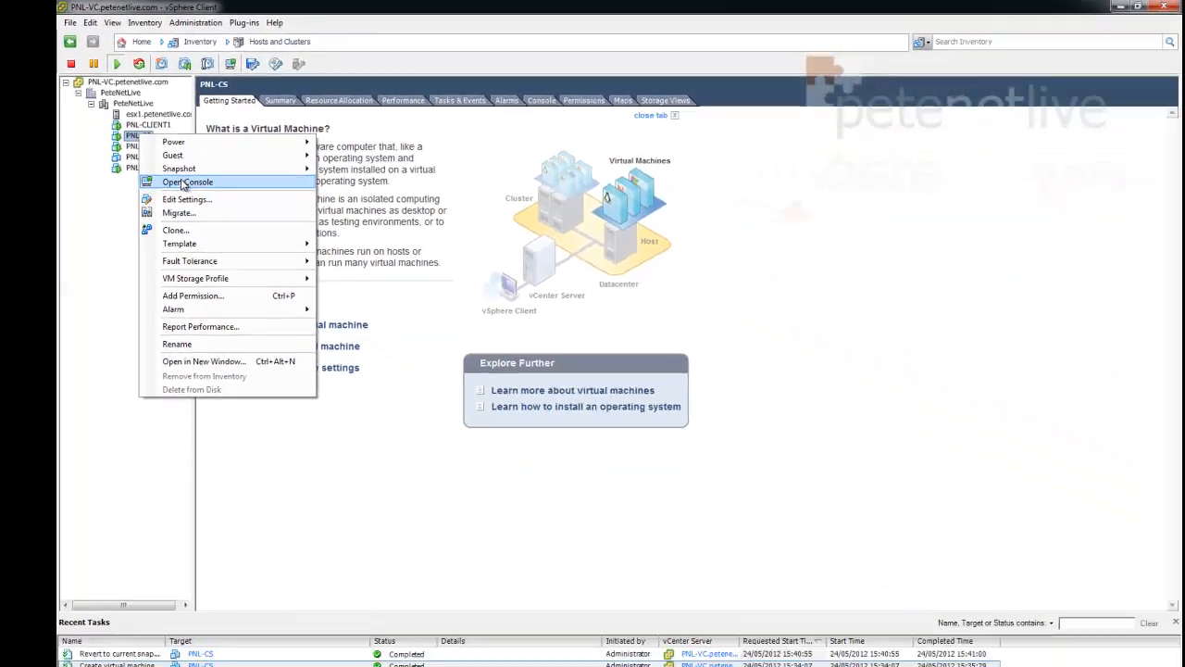
{"action": "left_click", "coordinate": [264, 338]}
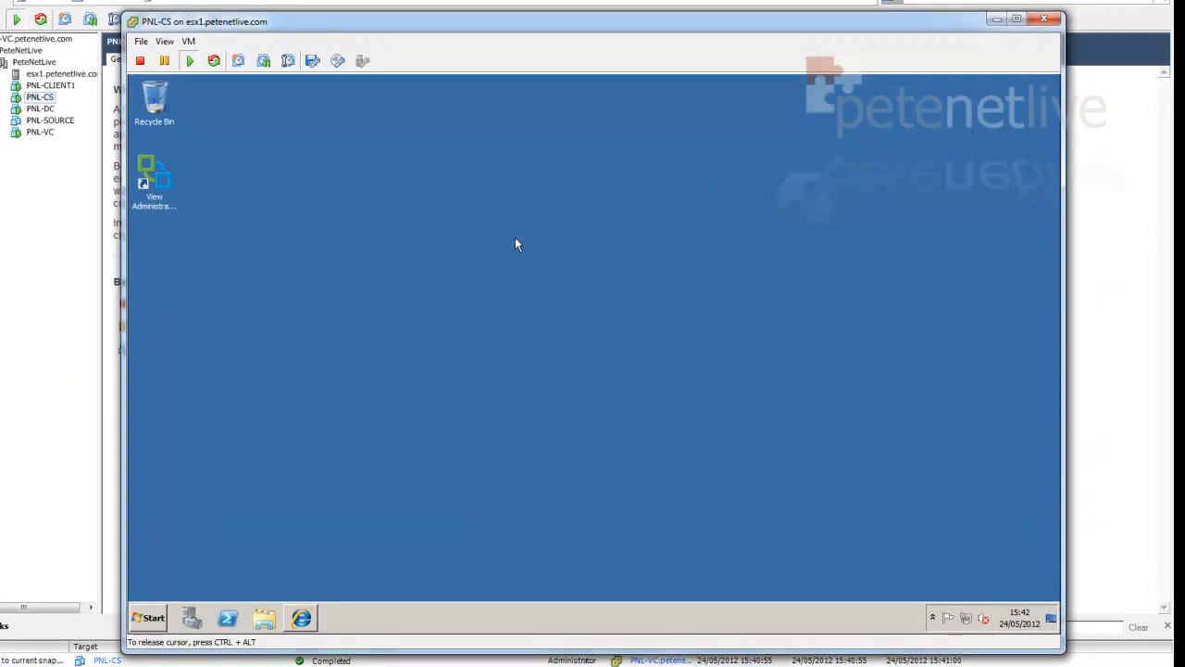
{"action": "left_click", "coordinate": [146, 617]}
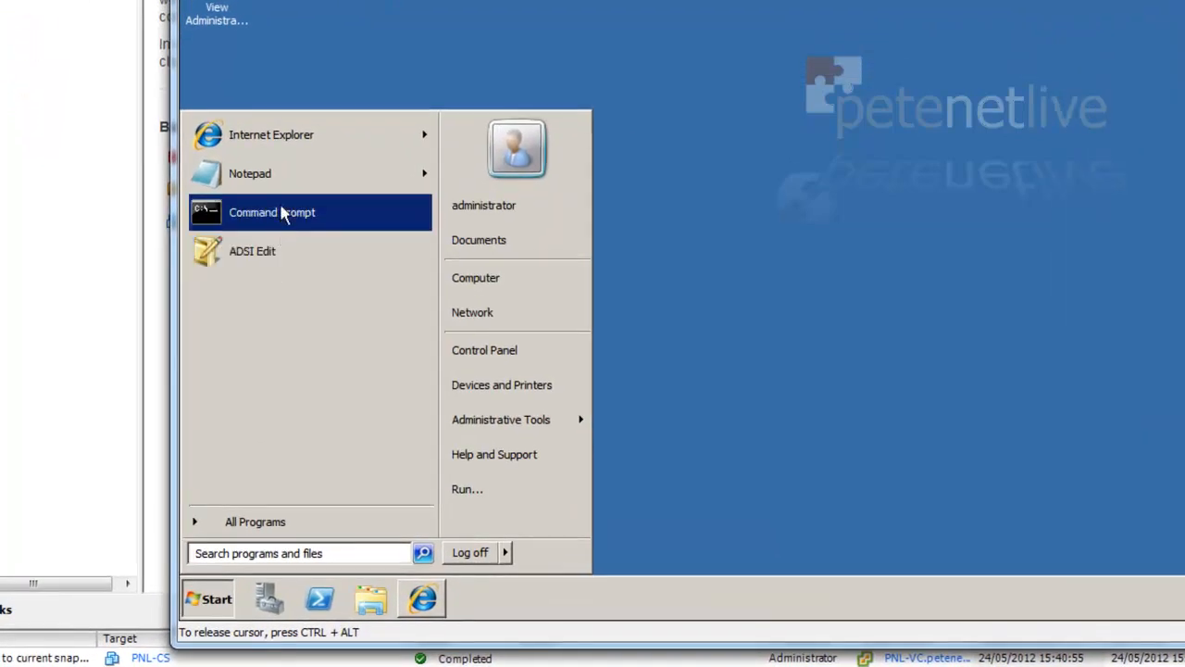
{"action": "right_click", "coordinate": [280, 210]}
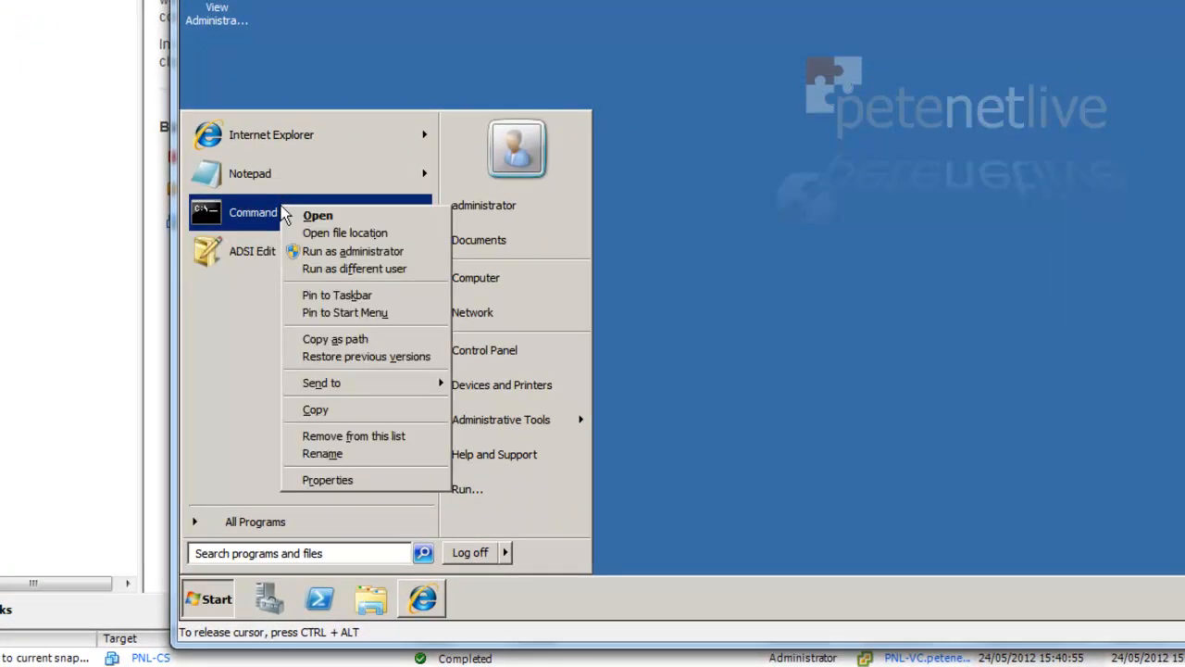
{"action": "left_click", "coordinate": [307, 253]}
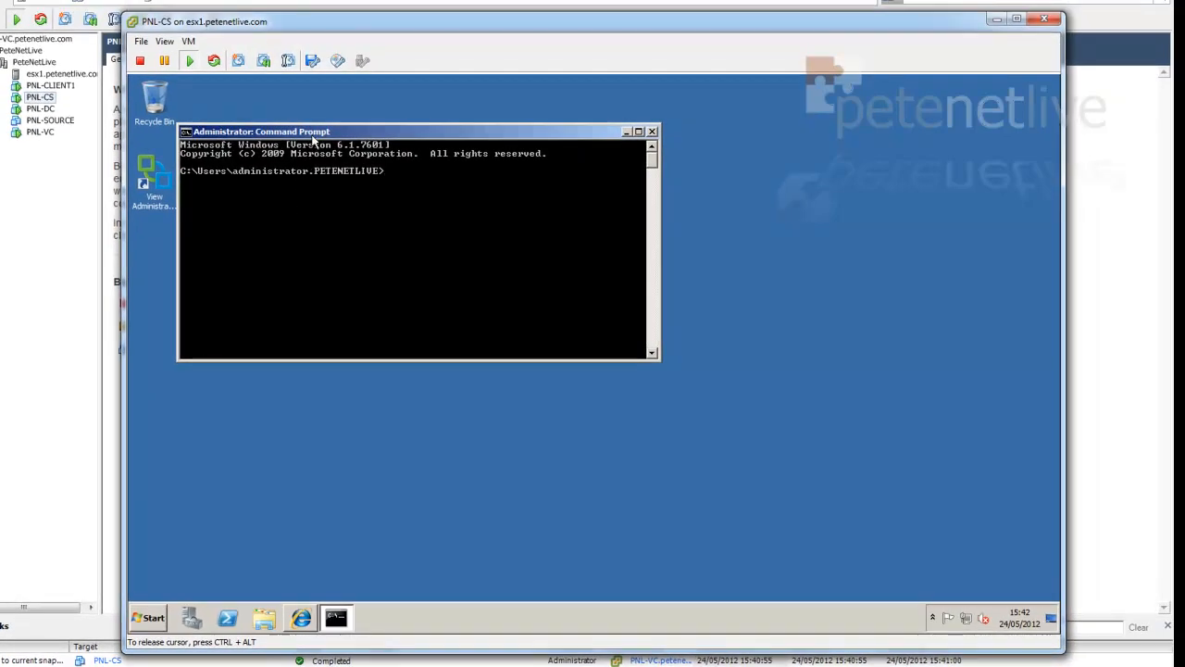
{"action": "left_click_drag", "start_coordinate": [316, 140], "coordinate": [469, 183]}
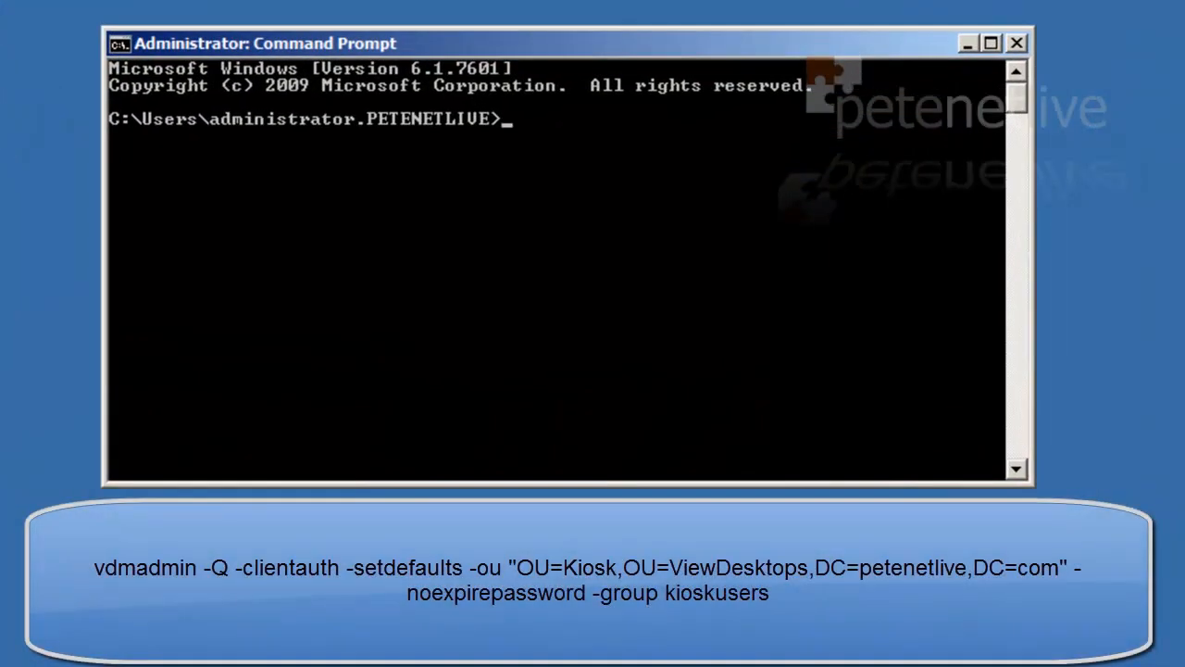
Run vdmadmin -Q -clientauth -setdefaults -ou "OU=Kiosk,OU=ViewDesktops,DC=petenetlive,DC=com" -noexpirepassword -group kioskusers.
{"action": "right_click", "coordinate": [551, 149]}
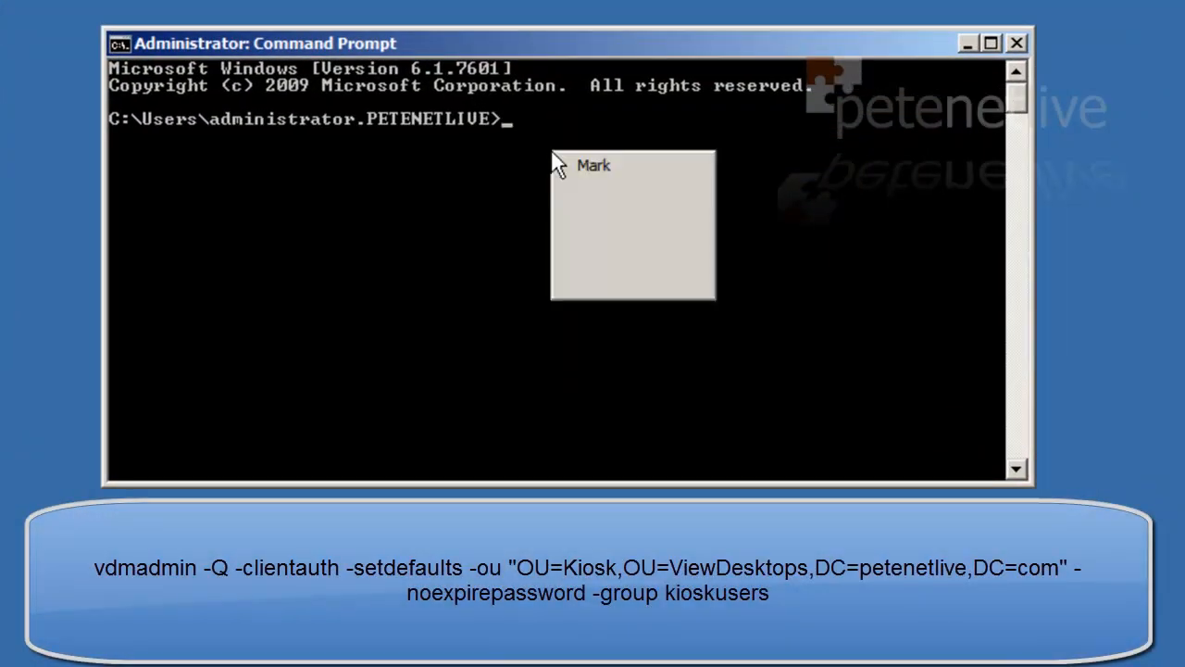
{"action": "left_click", "coordinate": [587, 211]}
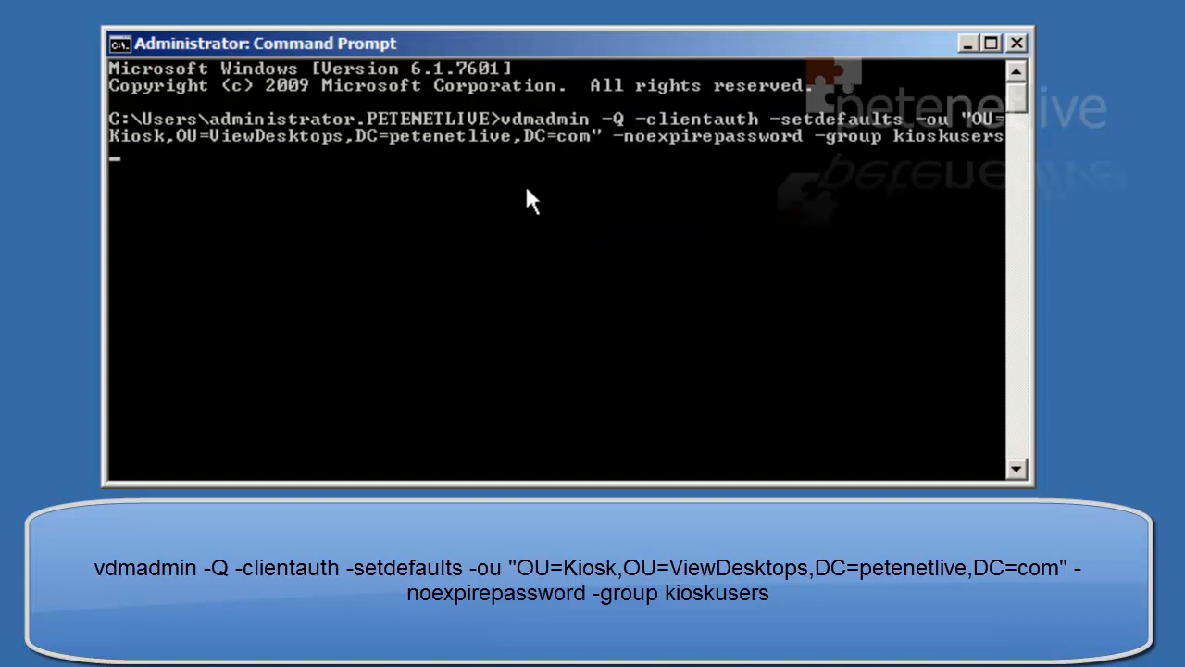
{"action": "key", "text": "Return"}
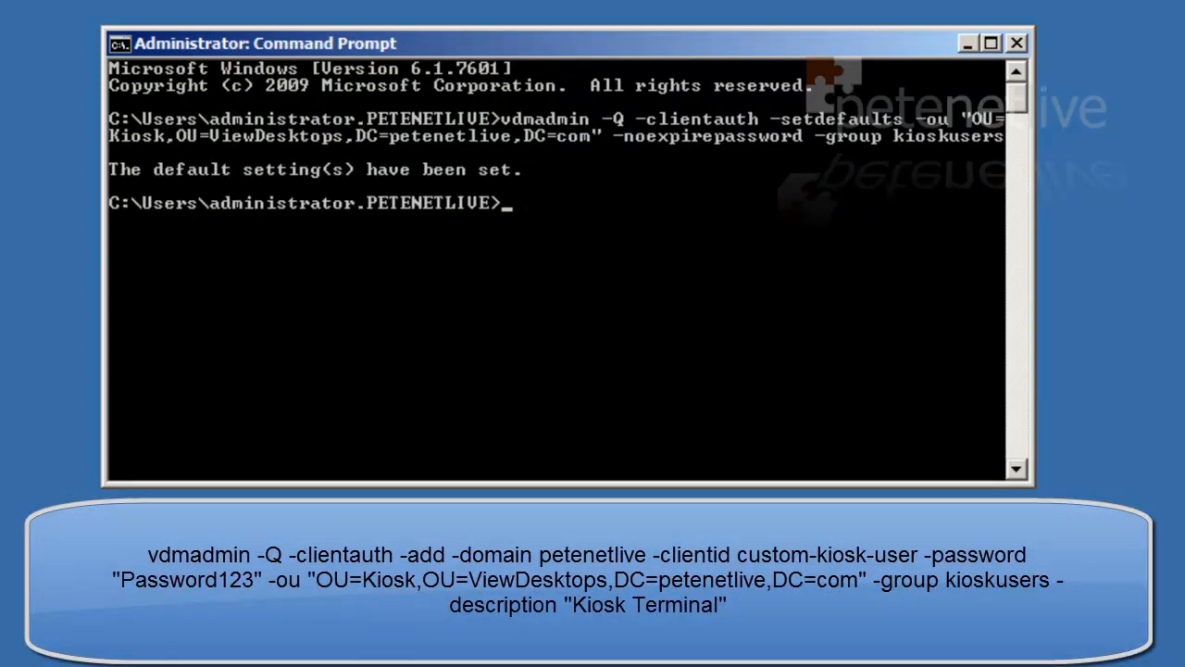
Run vdmadmin -Q -clientauth -add for domain petenetlive, client ID custom-kiosk-user, the account password, the Kiosk OU, group kioskusers and description "Kiosk Terminal".
{"action": "right_click", "coordinate": [548, 269]}
{"action": "left_click", "coordinate": [594, 325]}
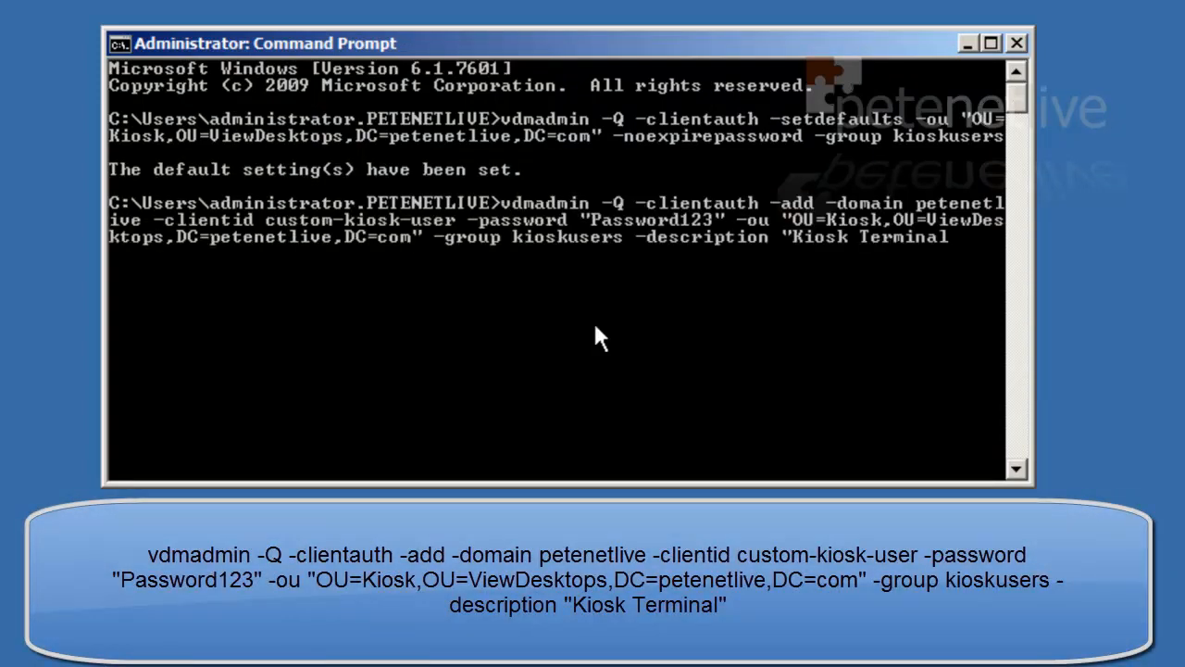
{"action": "key", "text": "Return"}
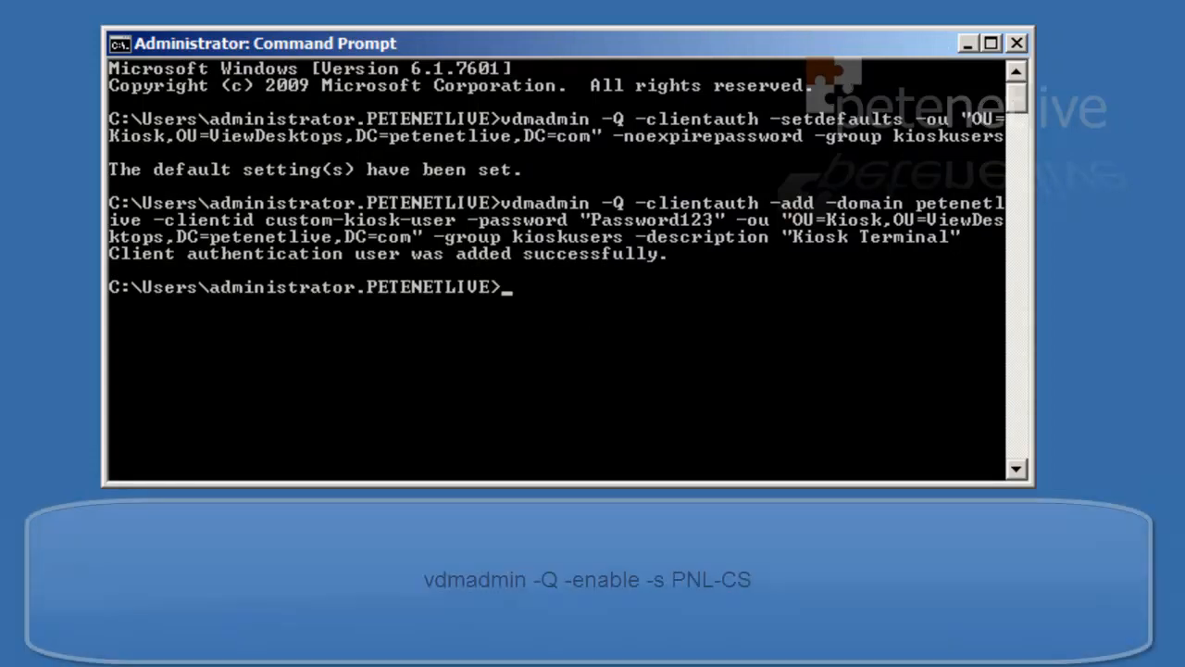
Enable client authentication on the connection server by running vdmadmin -Q -enable -s PNL-CS.
{"action": "right_click", "coordinate": [526, 320]}
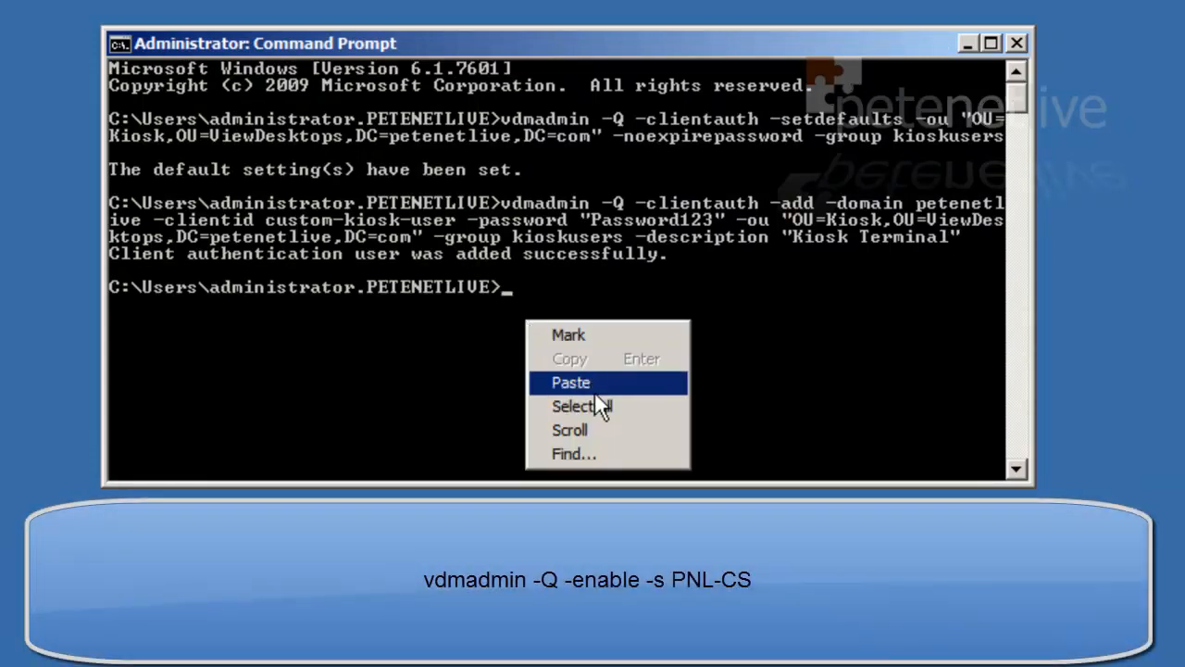
{"action": "left_click", "coordinate": [595, 385]}
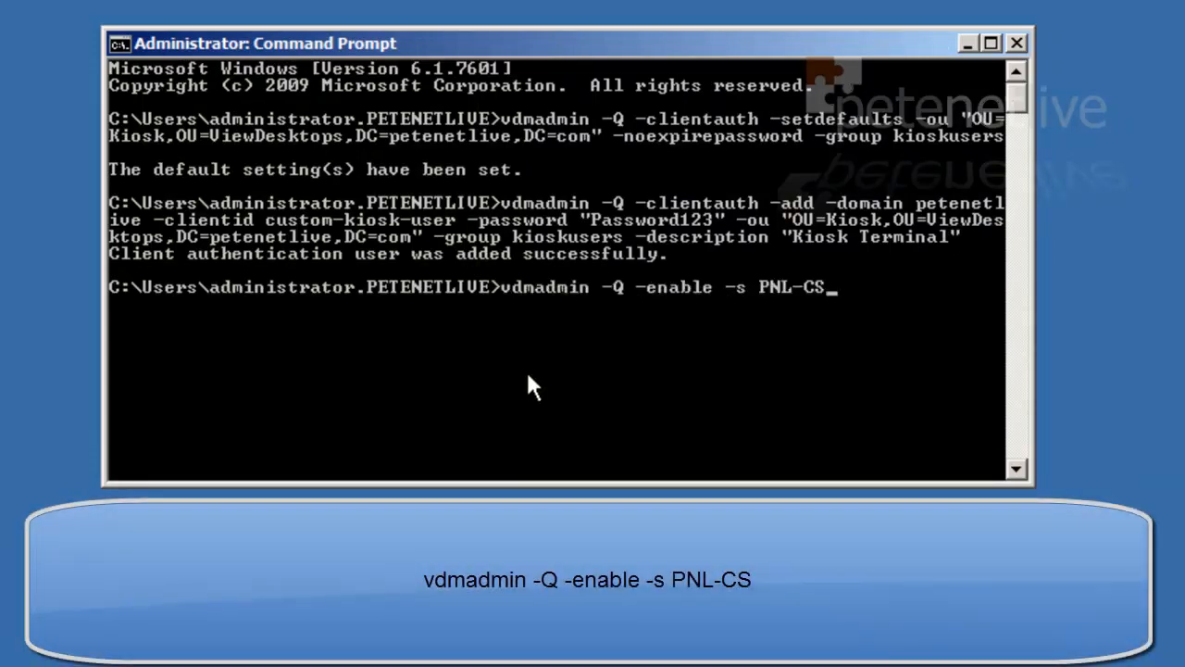
{"action": "key", "text": "Return"}
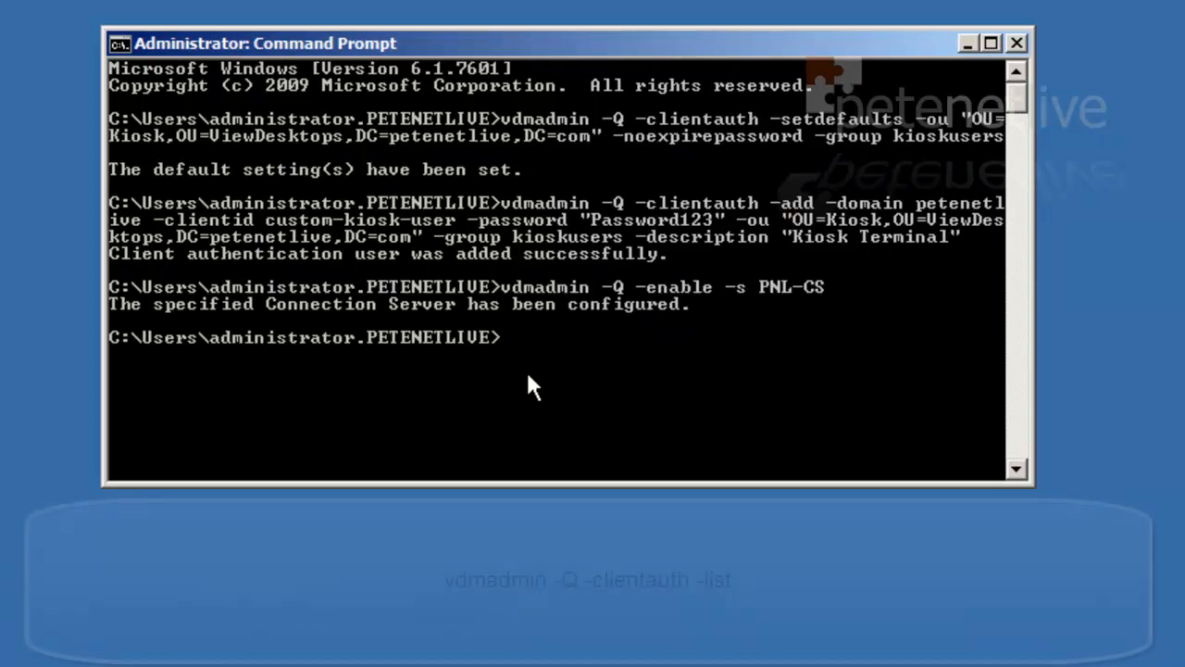
List the client authentication users and connection servers by running vdmadmin -Q -clientauth -list, and close Command Prompt.
{"action": "right_click", "coordinate": [519, 341]}
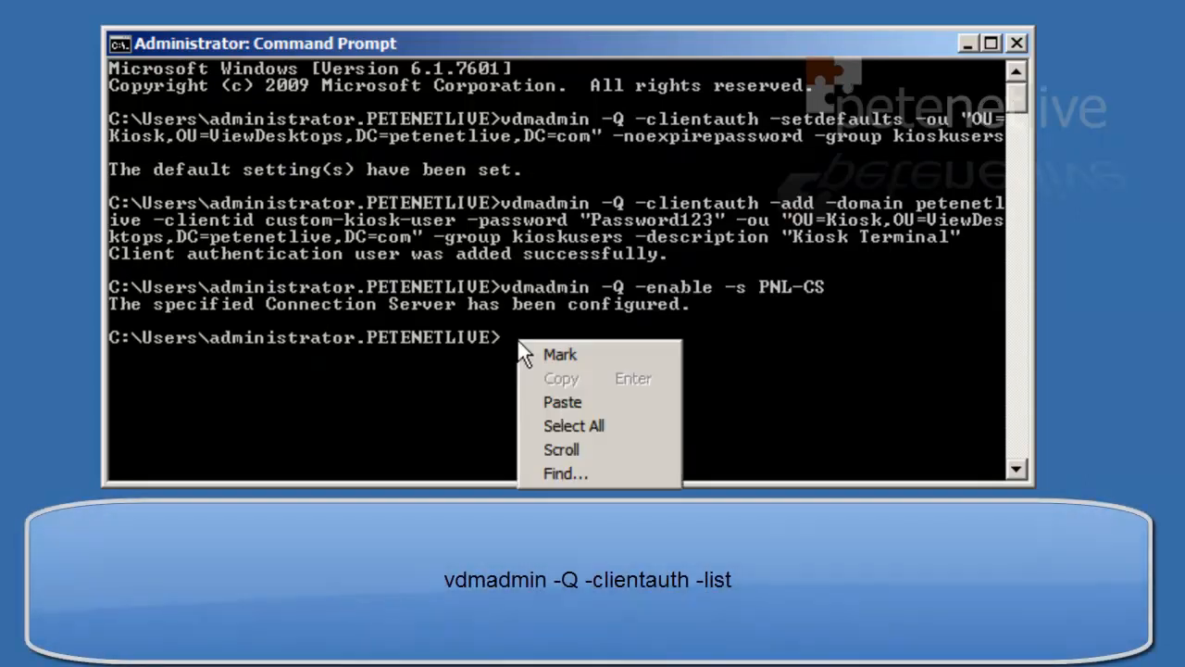
{"action": "left_click", "coordinate": [566, 403]}
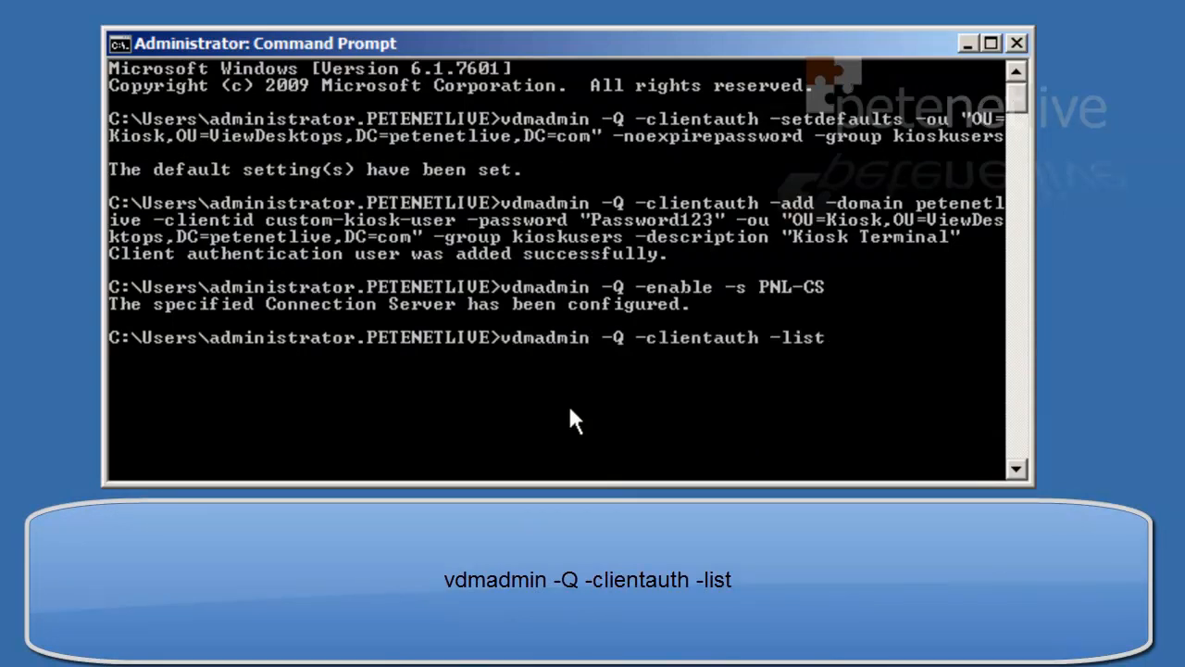
{"action": "key", "text": "Return"}
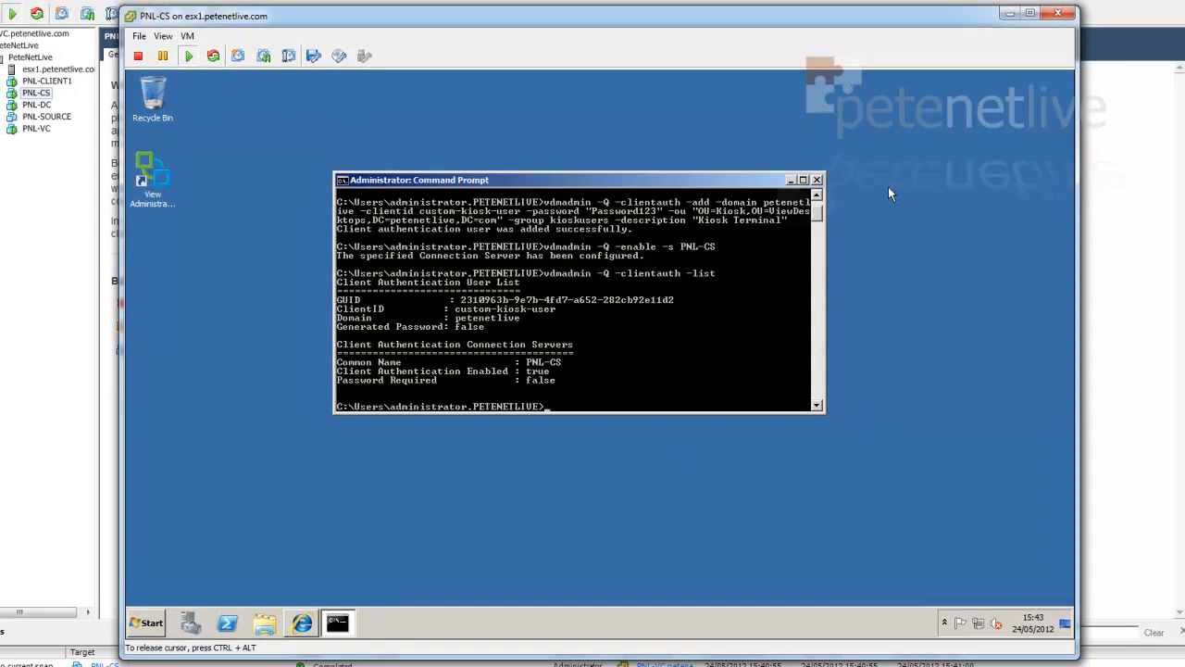
{"action": "left_click", "coordinate": [818, 179]}
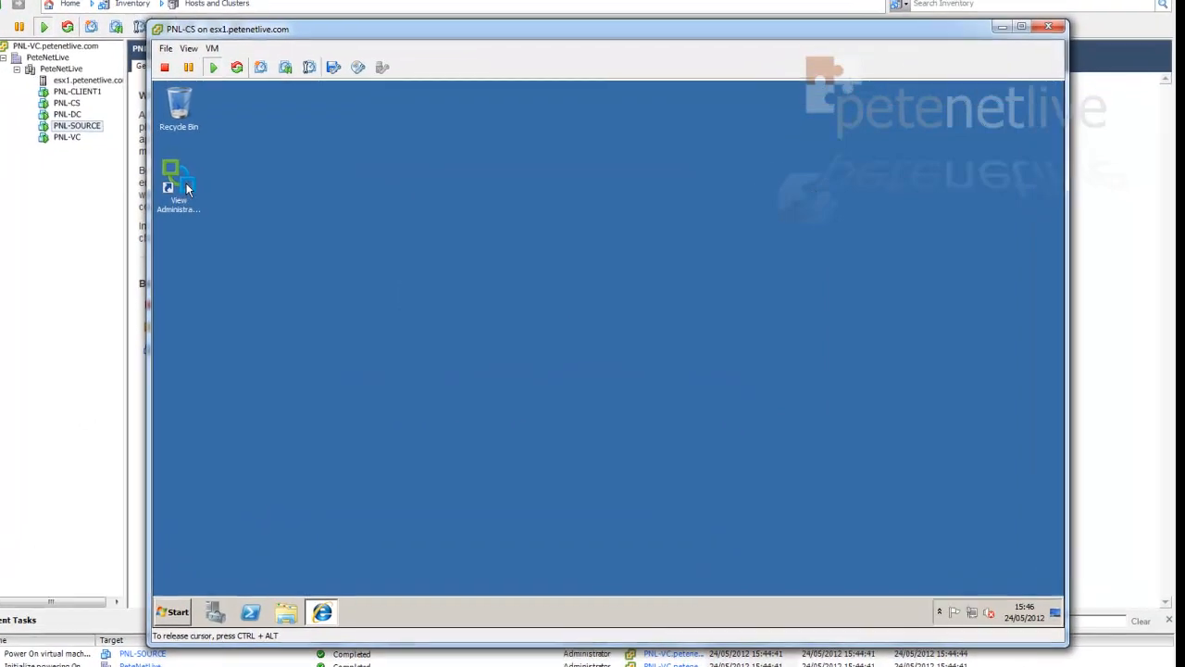
Open View Administrator and start a manual pool with dedicated, automatic user assignment, sourced from vCenter virtual machines on pnl-vc.
{"action": "right_click", "coordinate": [188, 186]}
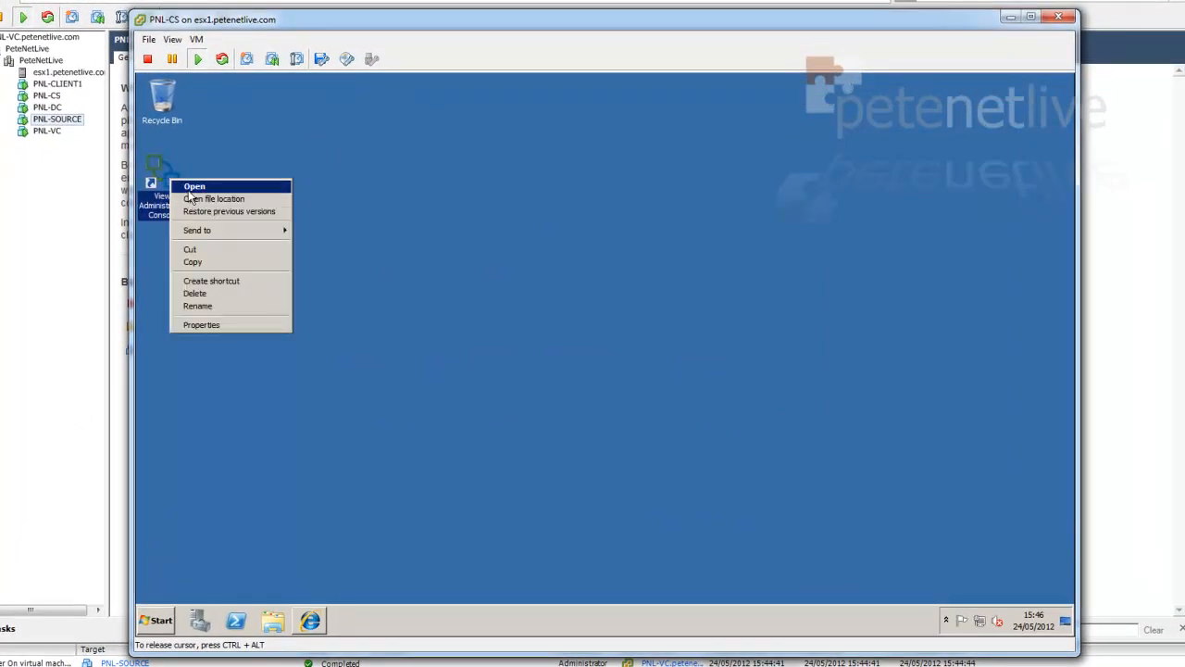
{"action": "left_click", "coordinate": [190, 188]}
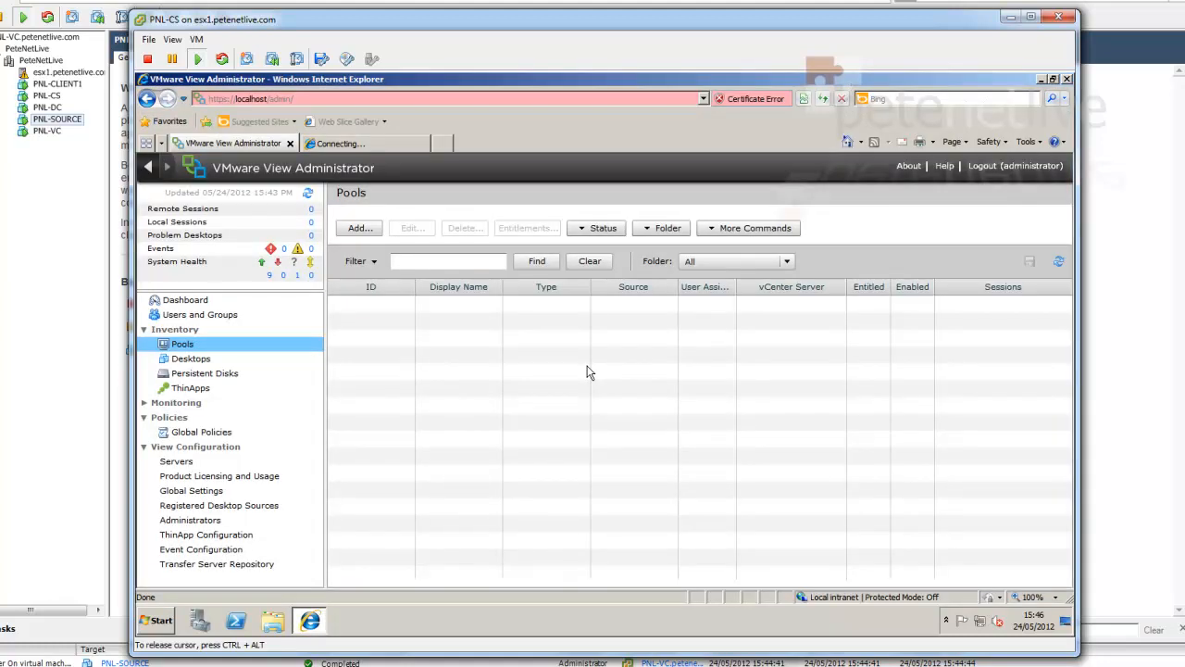
{"action": "left_click", "coordinate": [357, 230]}
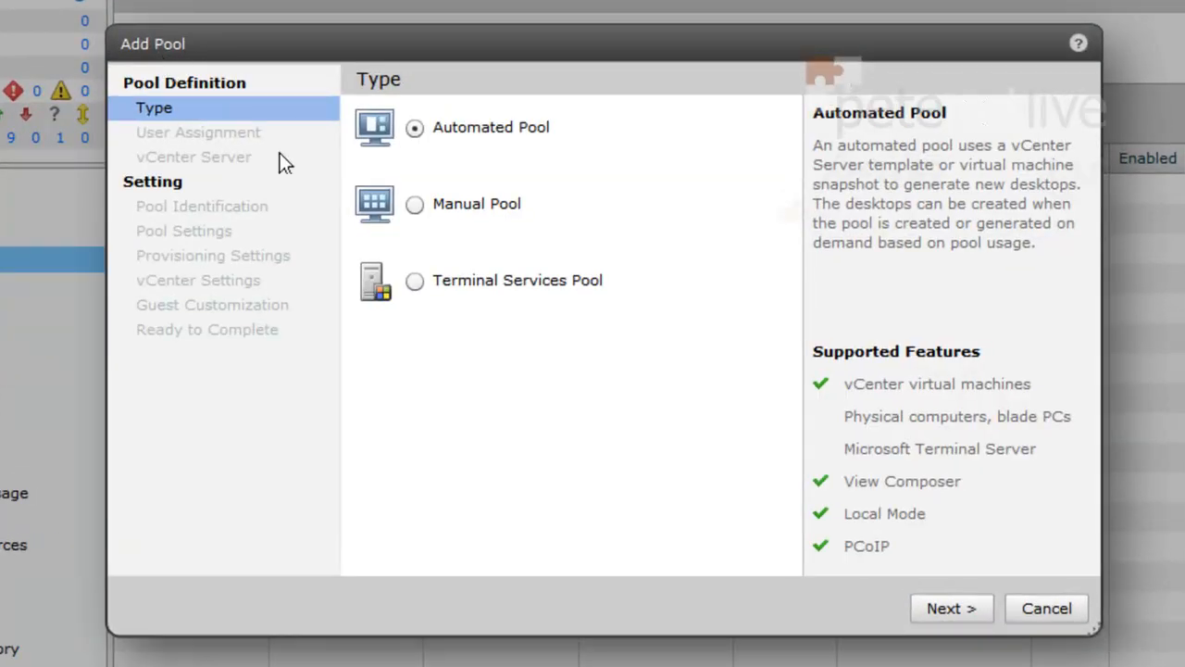
{"action": "left_click", "coordinate": [415, 204]}
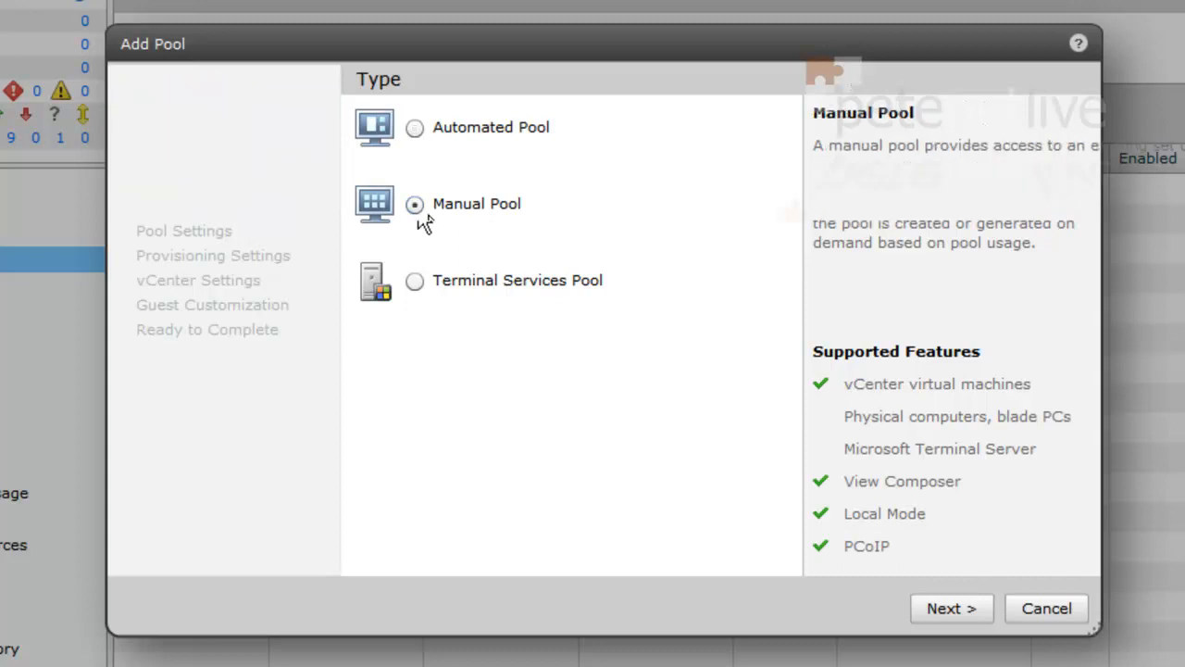
{"action": "left_click", "coordinate": [954, 614]}
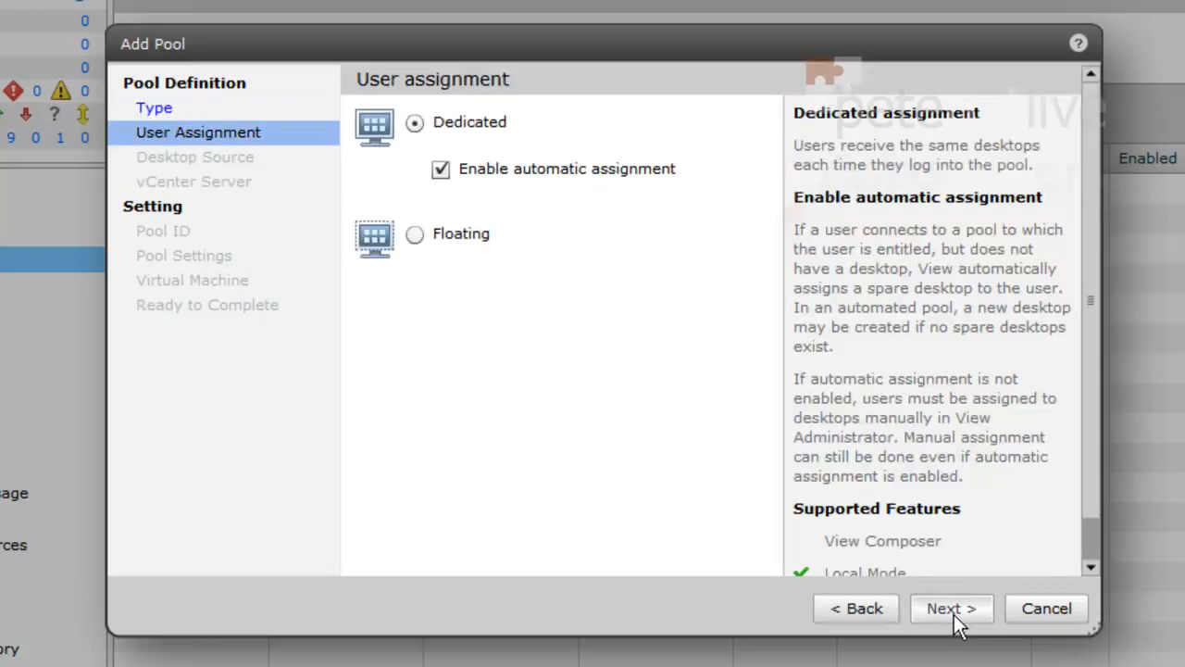
{"action": "left_click", "coordinate": [953, 613]}
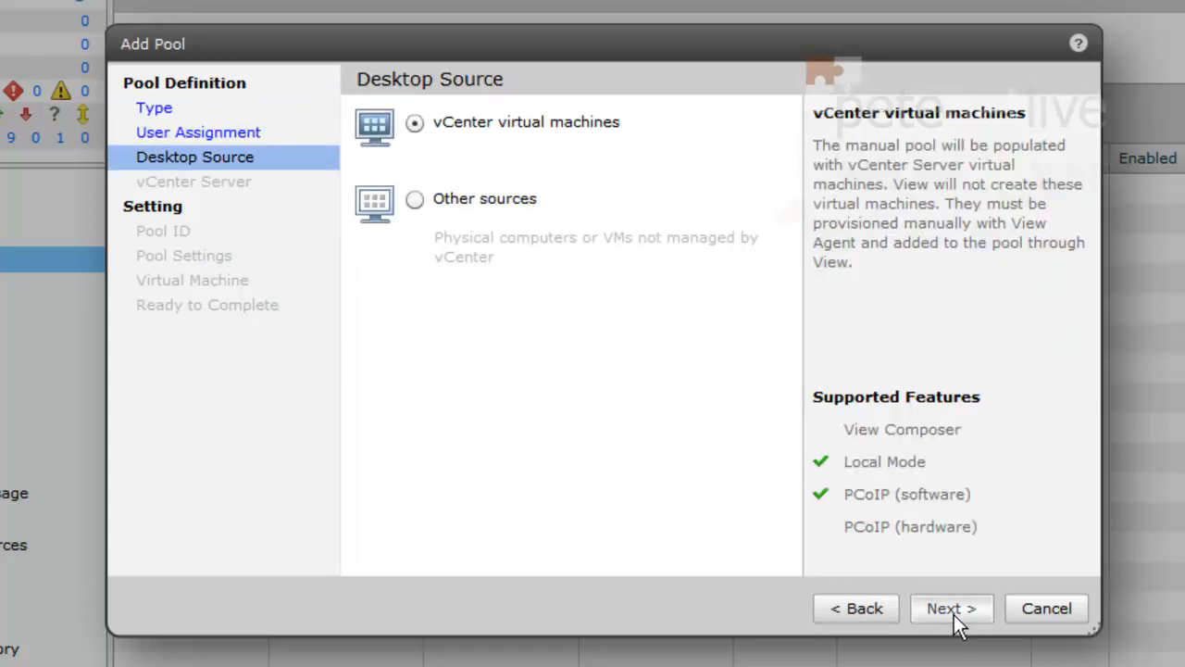
{"action": "left_click", "coordinate": [954, 614]}
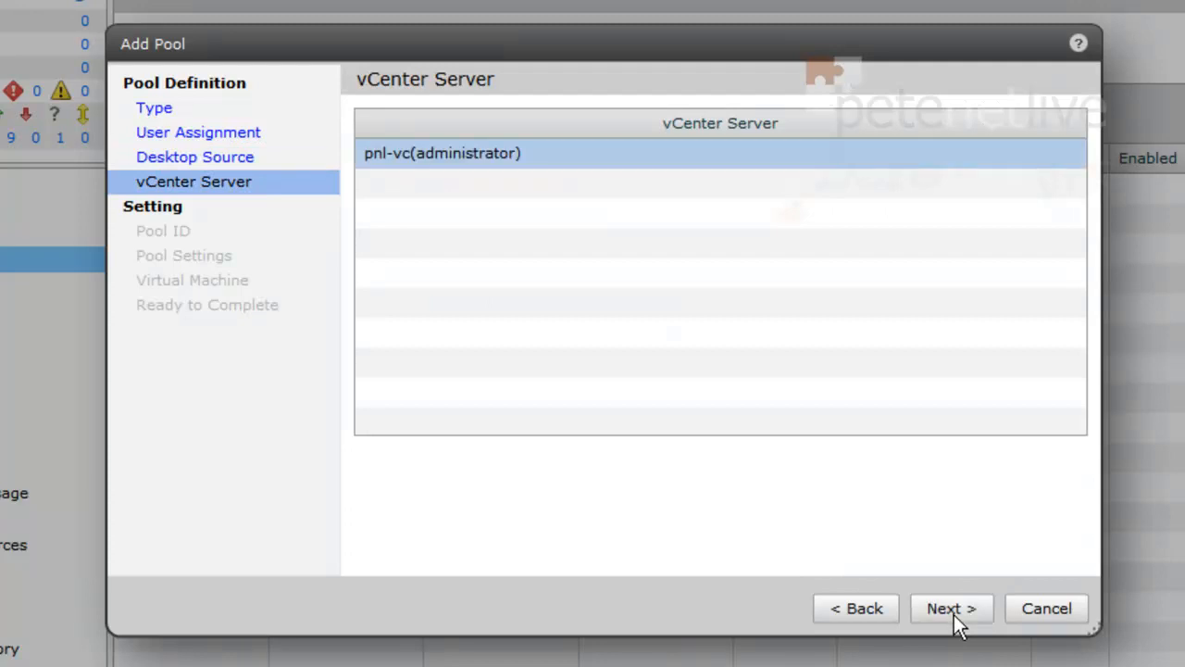
{"action": "left_click", "coordinate": [954, 614]}
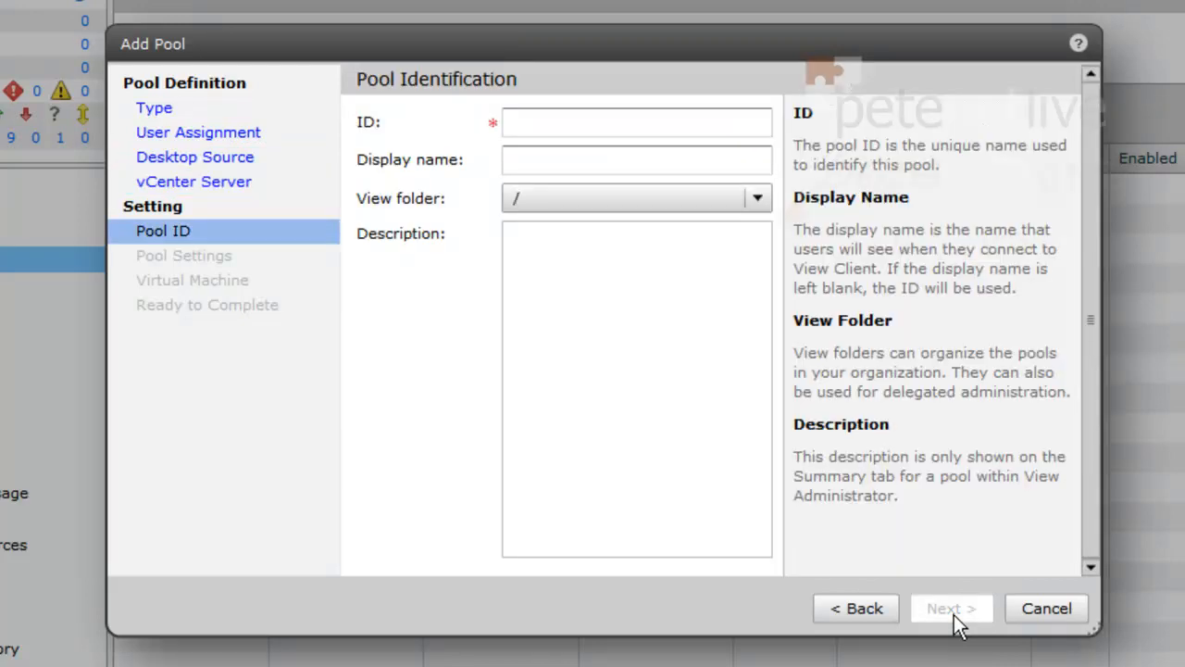
Give the pool the ID and display name Kiosk, and accept the default pool settings.
{"action": "left_click", "coordinate": [557, 124]}
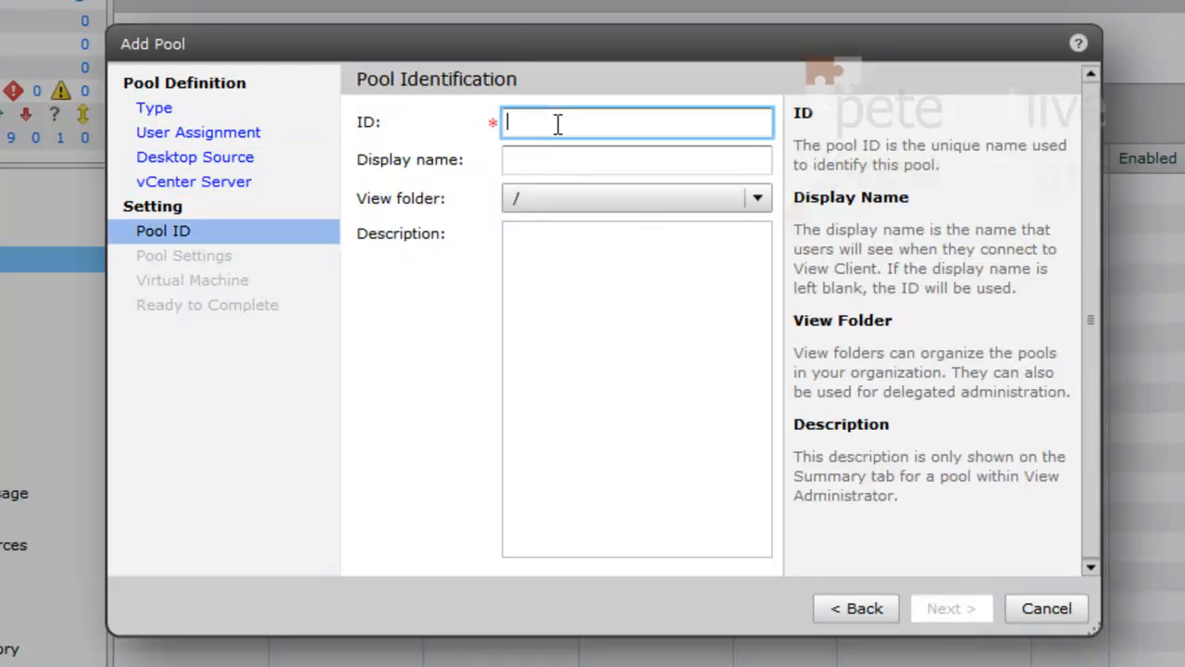
{"action": "type", "text": "Kiosk"}
{"action": "key", "text": "Tab"}
{"action": "type", "text": "Kios"}
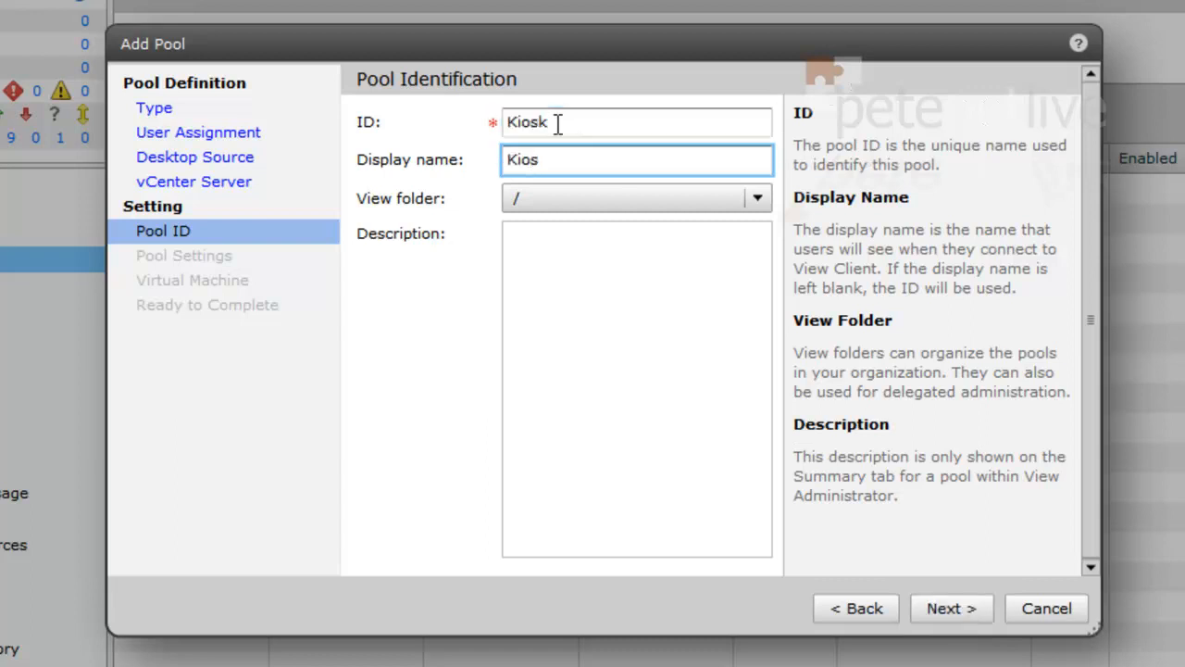
{"action": "type", "text": "k"}
{"action": "left_click", "coordinate": [960, 601]}
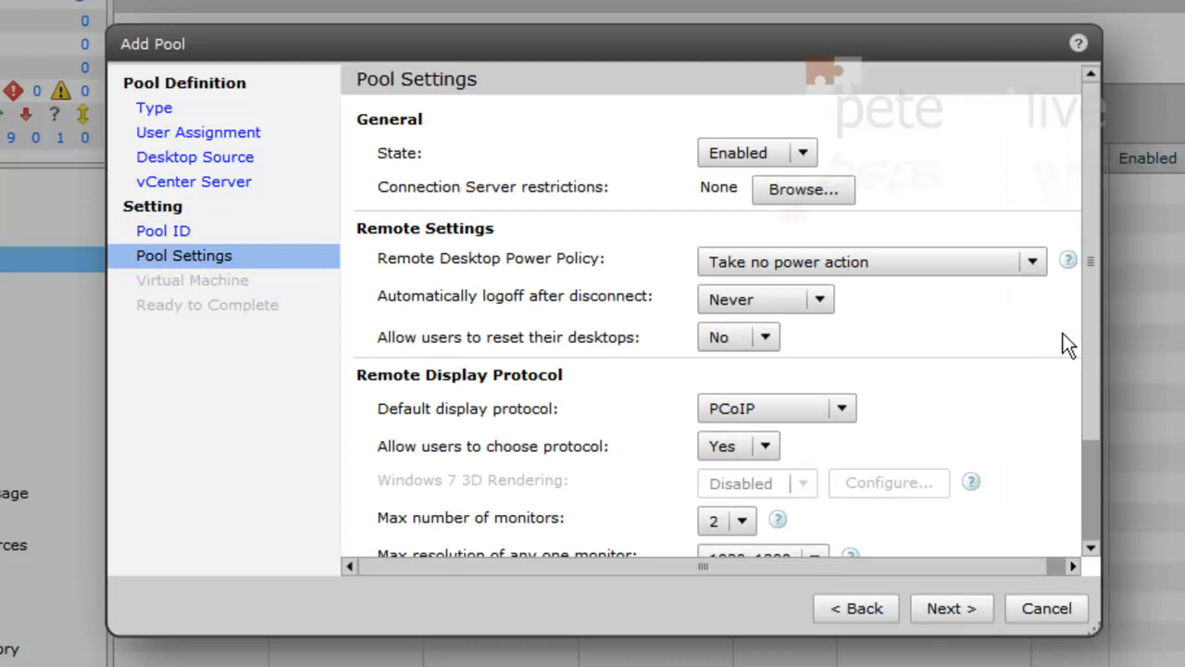
{"action": "left_click_drag", "start_coordinate": [1093, 351], "coordinate": [1104, 454]}
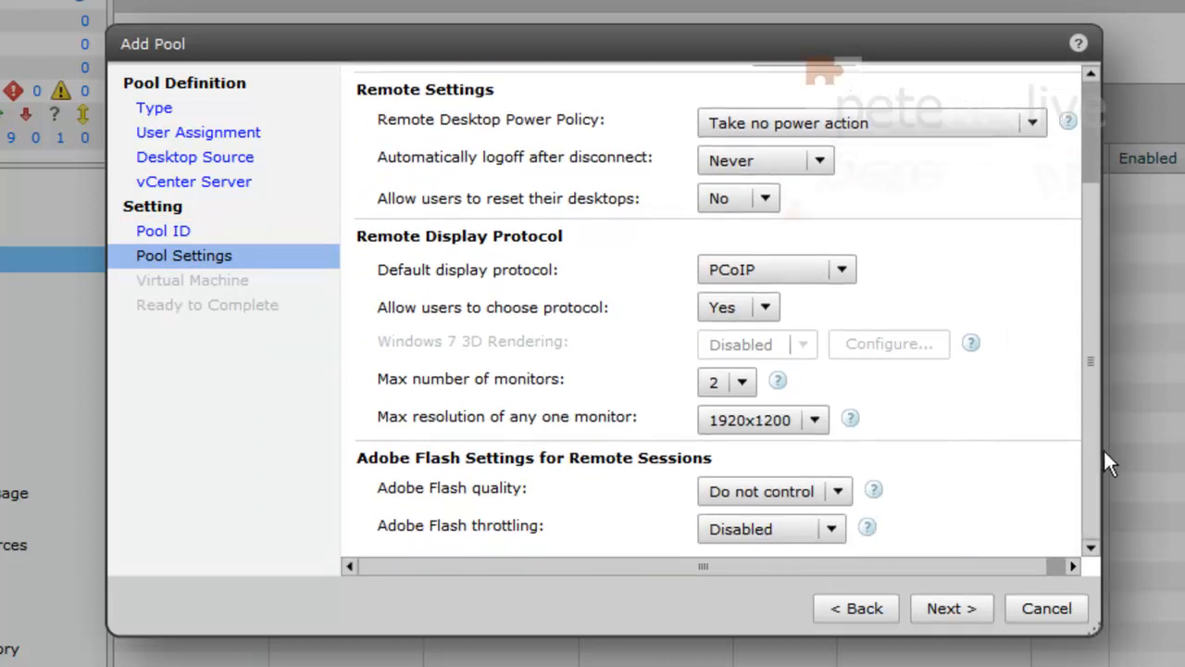
{"action": "left_click", "coordinate": [951, 614]}
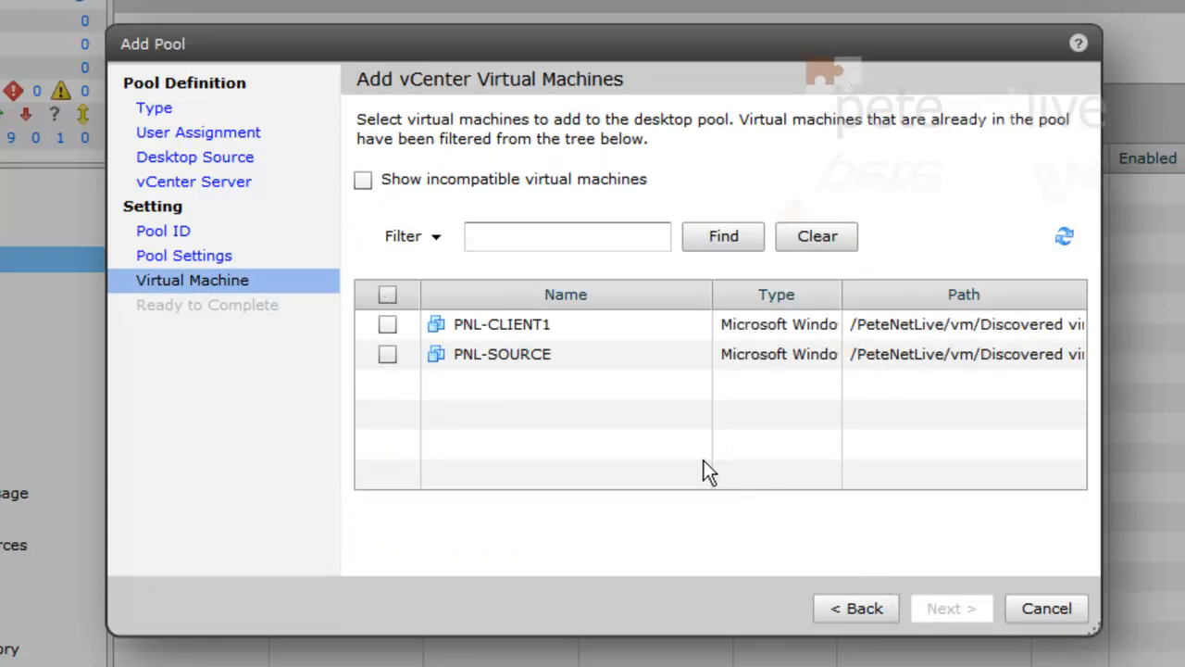
Add the PNL-SOURCE virtual machine to the Kiosk pool and finish creating the pool.
{"action": "left_click", "coordinate": [387, 354]}
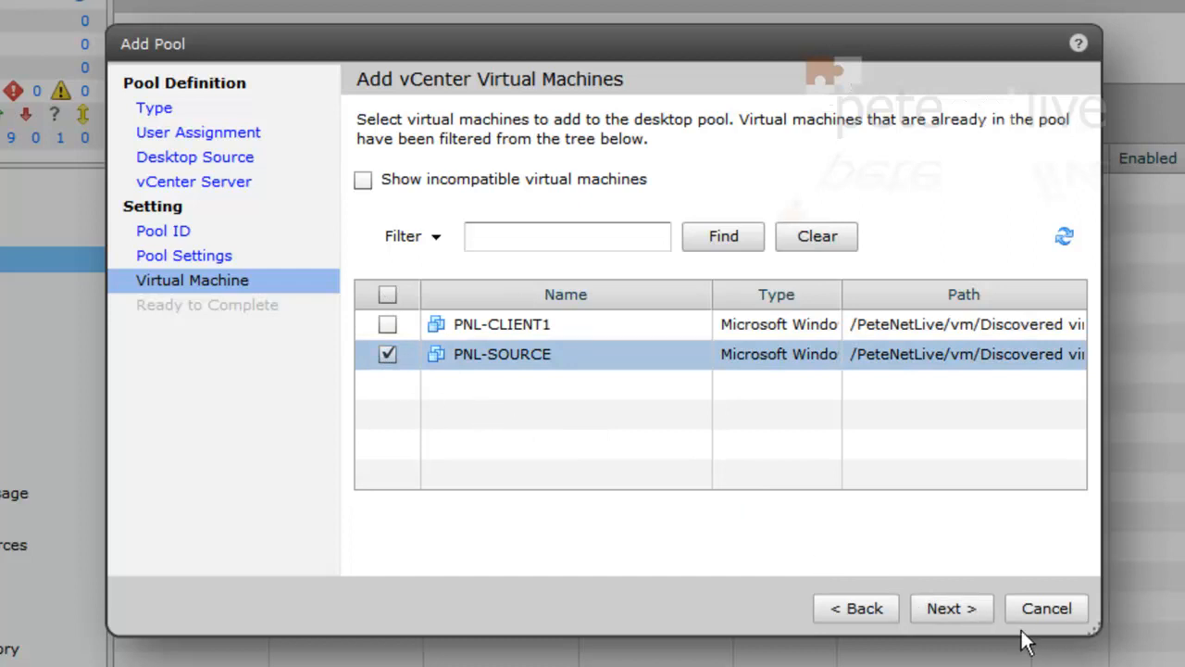
{"action": "left_click", "coordinate": [931, 602]}
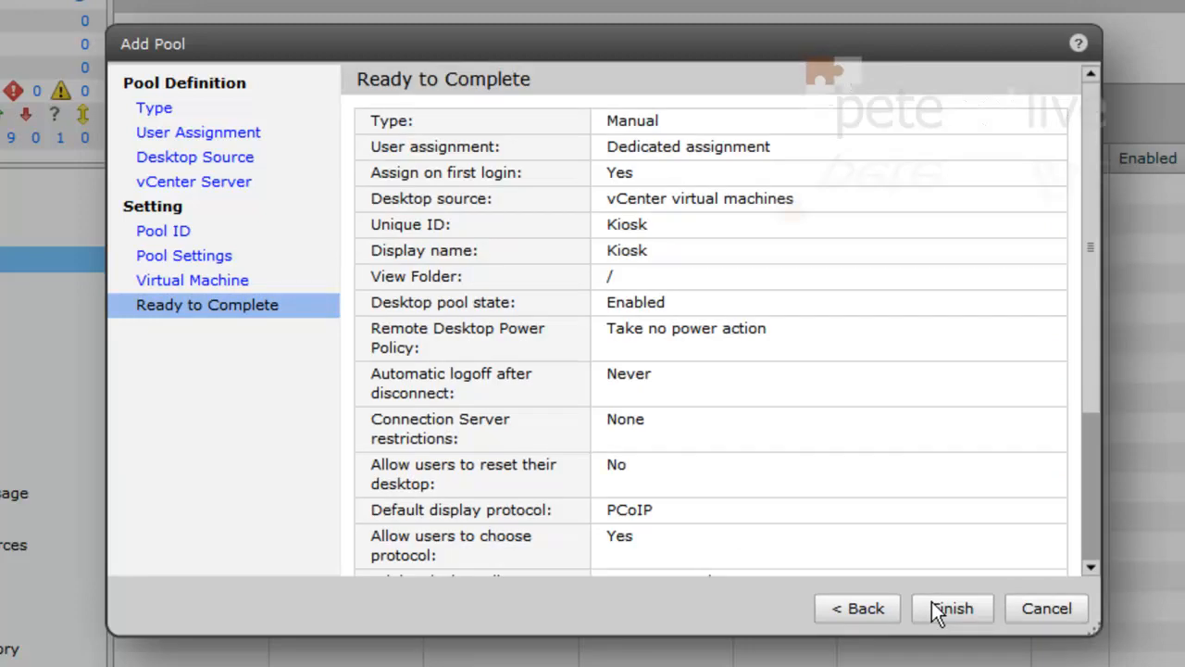
{"action": "left_click", "coordinate": [930, 603]}
{"action": "left_click", "coordinate": [954, 611]}
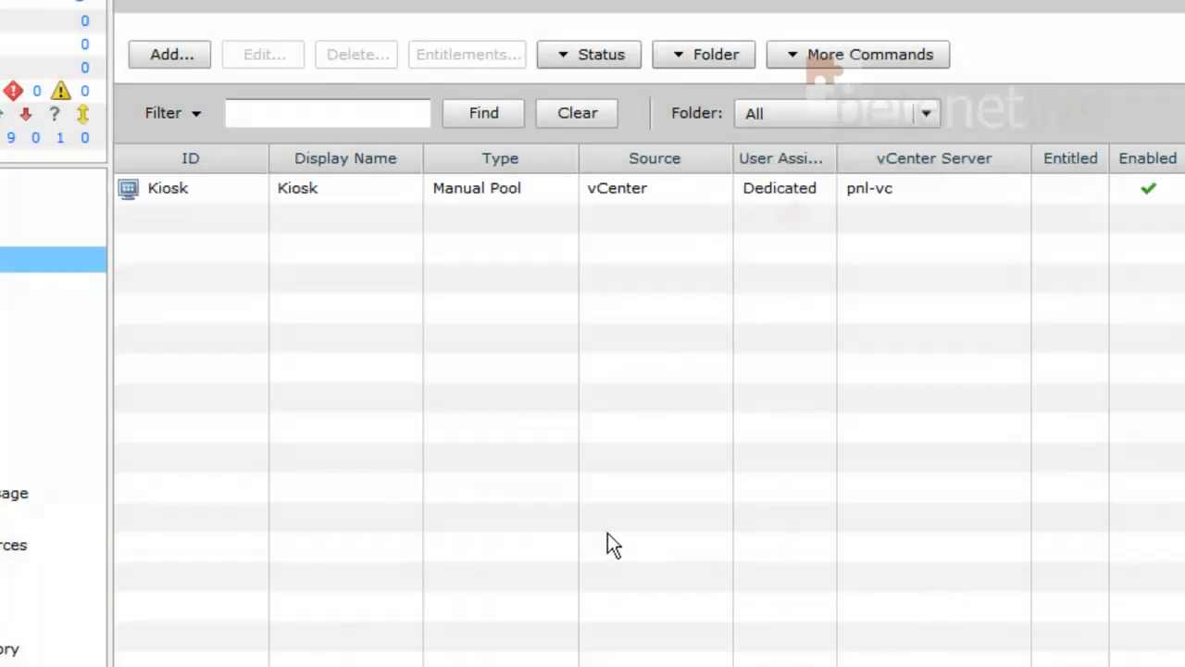
Entitle the kioskusers group to the Kiosk pool, finding it with a name search for kiosk.
{"action": "left_click", "coordinate": [454, 191]}
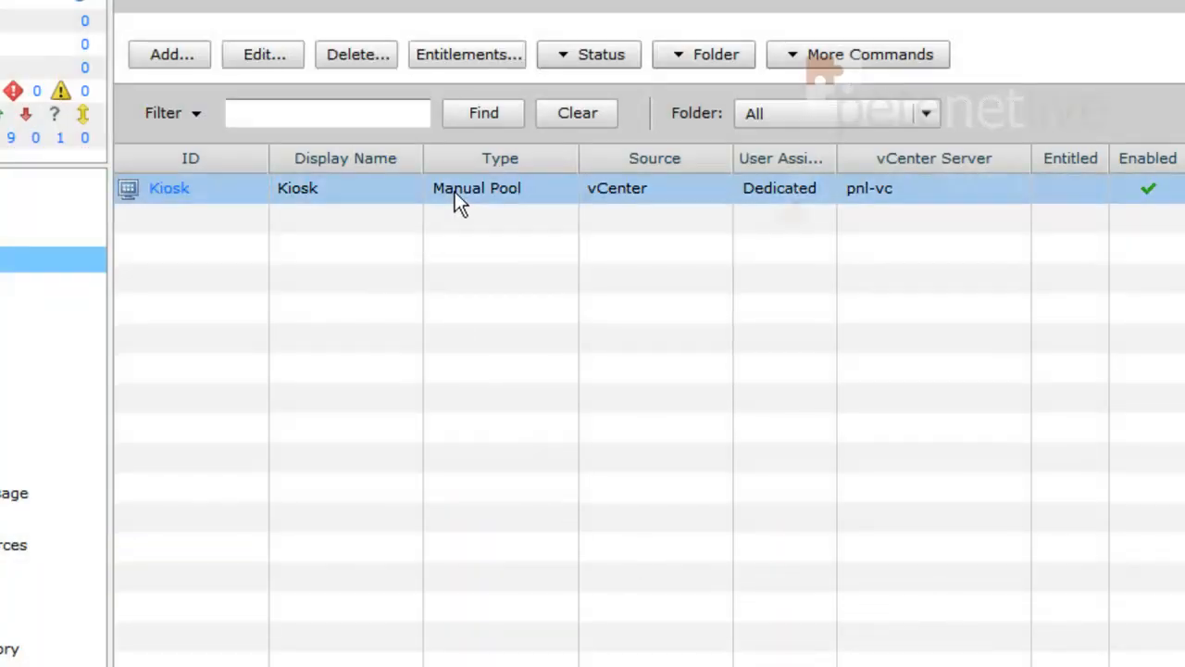
{"action": "left_click", "coordinate": [454, 58]}
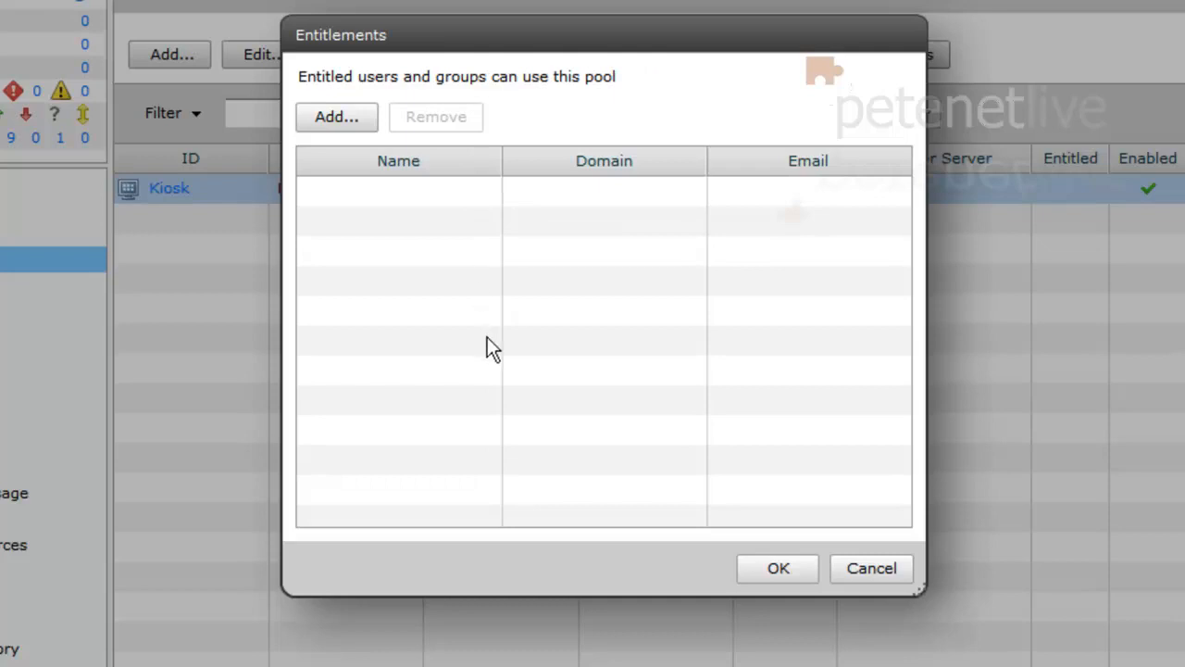
{"action": "left_click", "coordinate": [346, 116]}
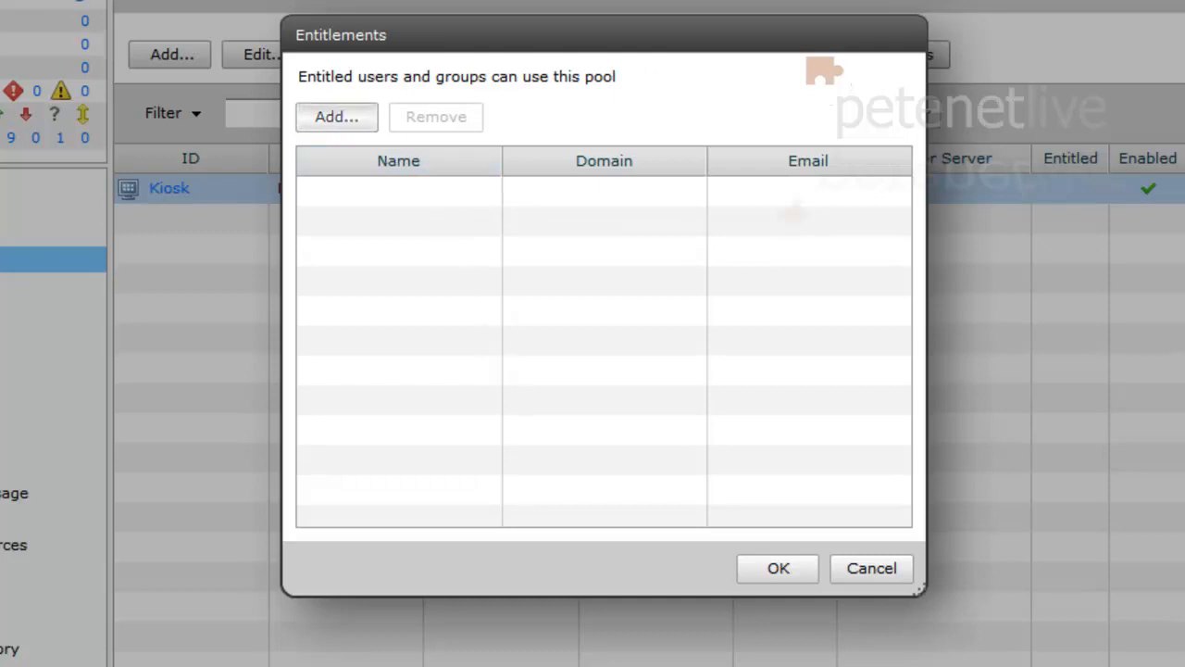
{"action": "left_click", "coordinate": [624, 163]}
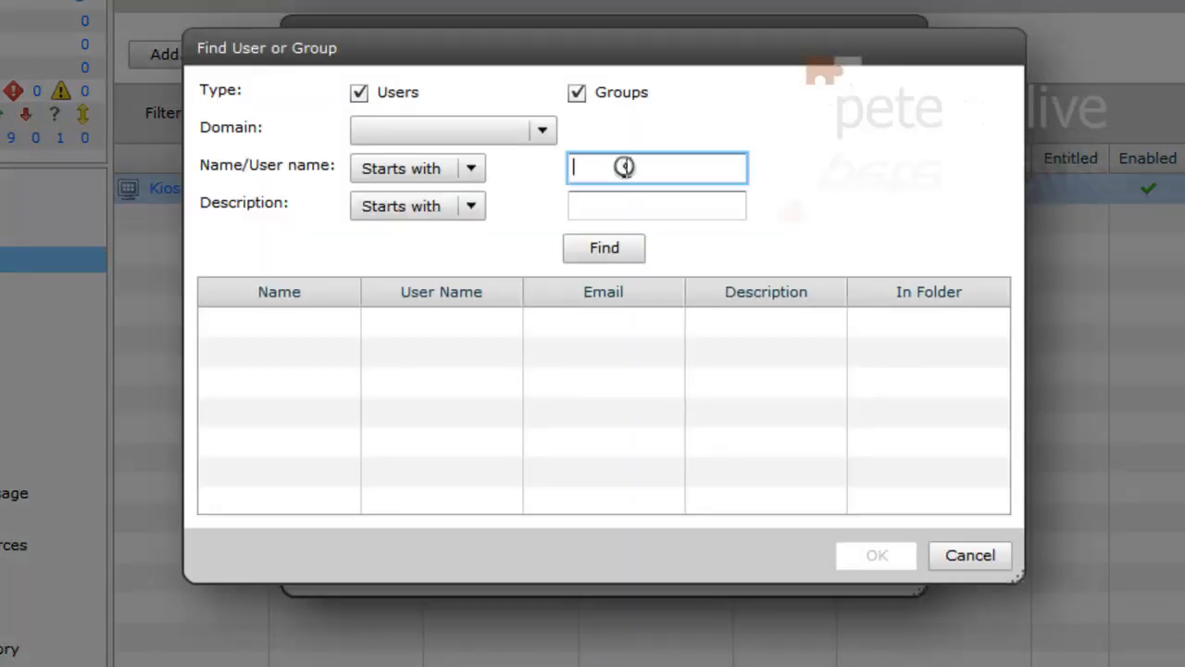
{"action": "type", "text": "kiosk"}
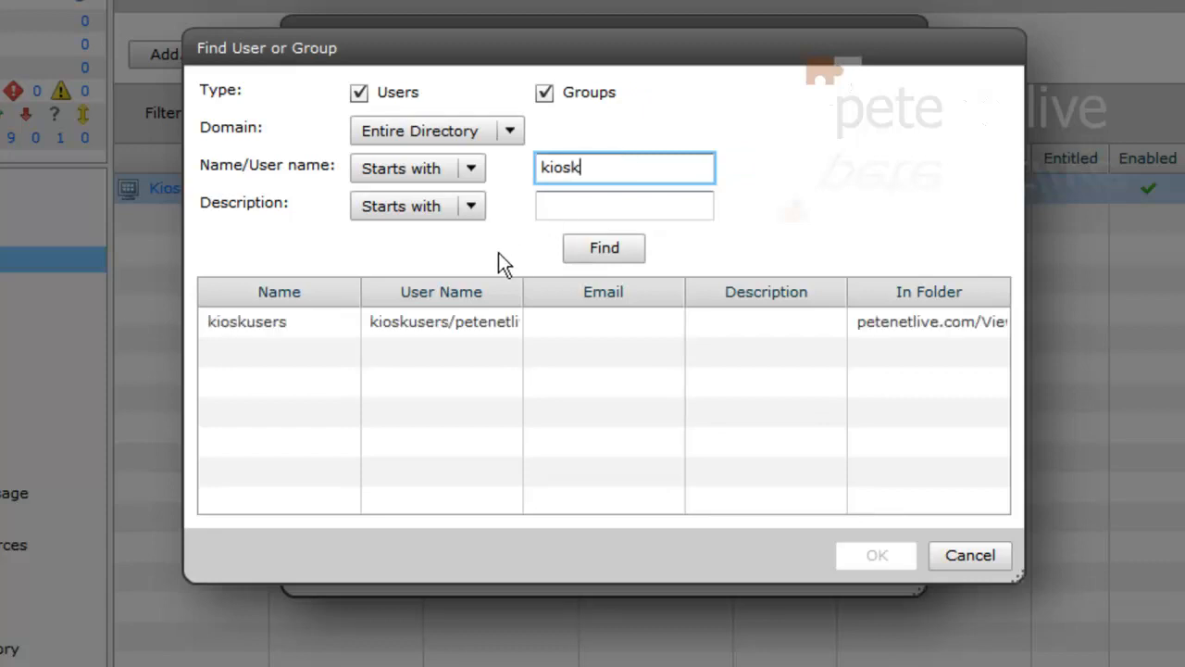
{"action": "left_click", "coordinate": [242, 322]}
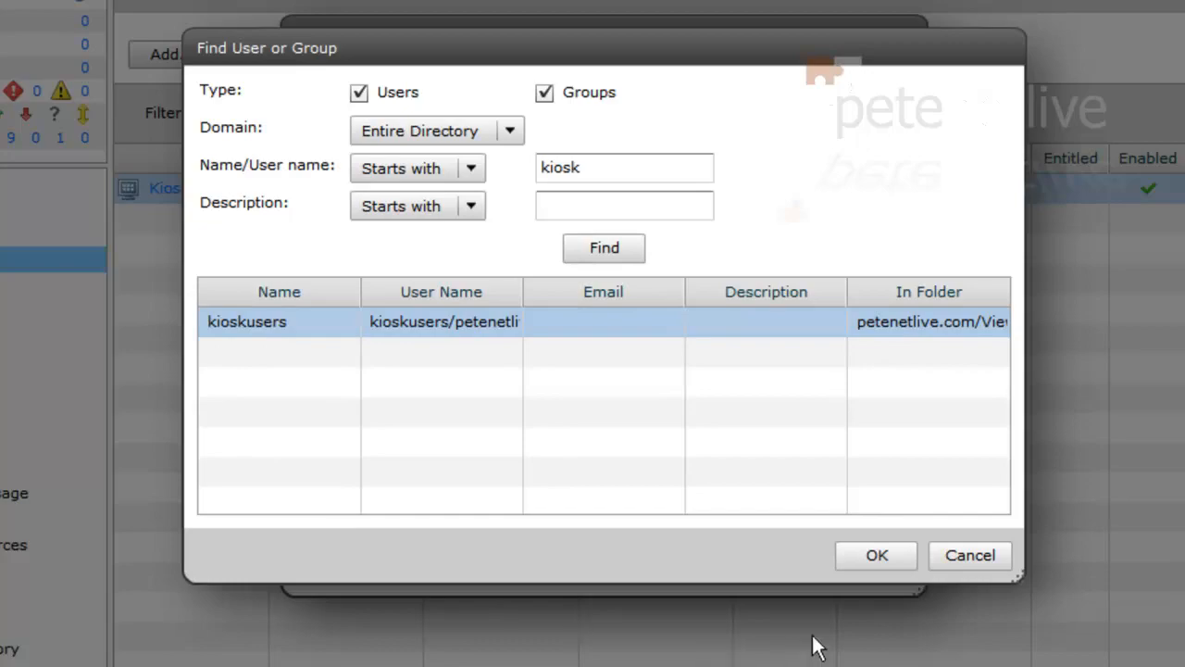
{"action": "left_click", "coordinate": [873, 560]}
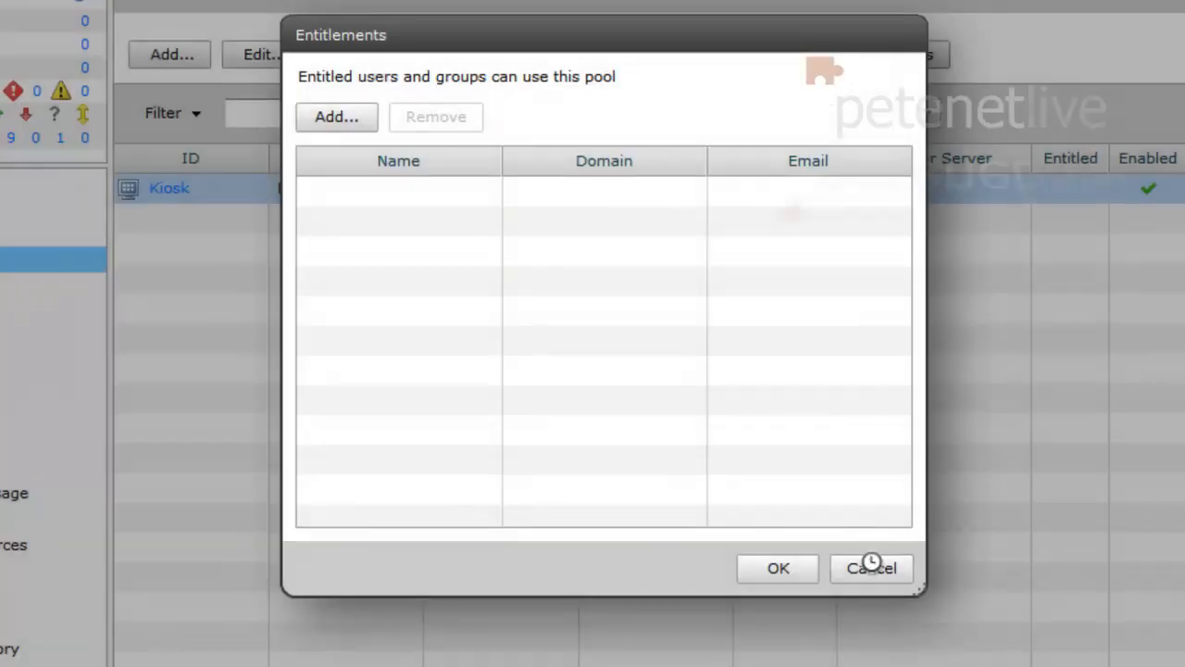
{"action": "left_click", "coordinate": [780, 567]}
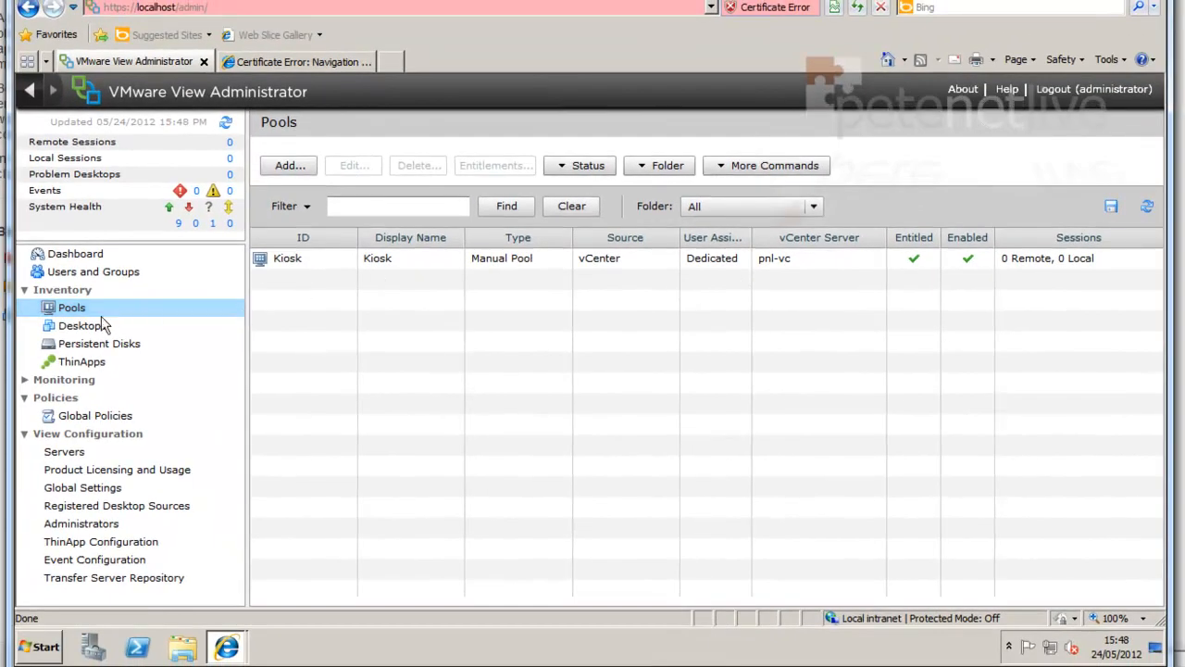
Check the Kiosk pool's desktop status in the Desktops inventory, and close the PNL-CS console.
{"action": "left_click", "coordinate": [102, 324]}
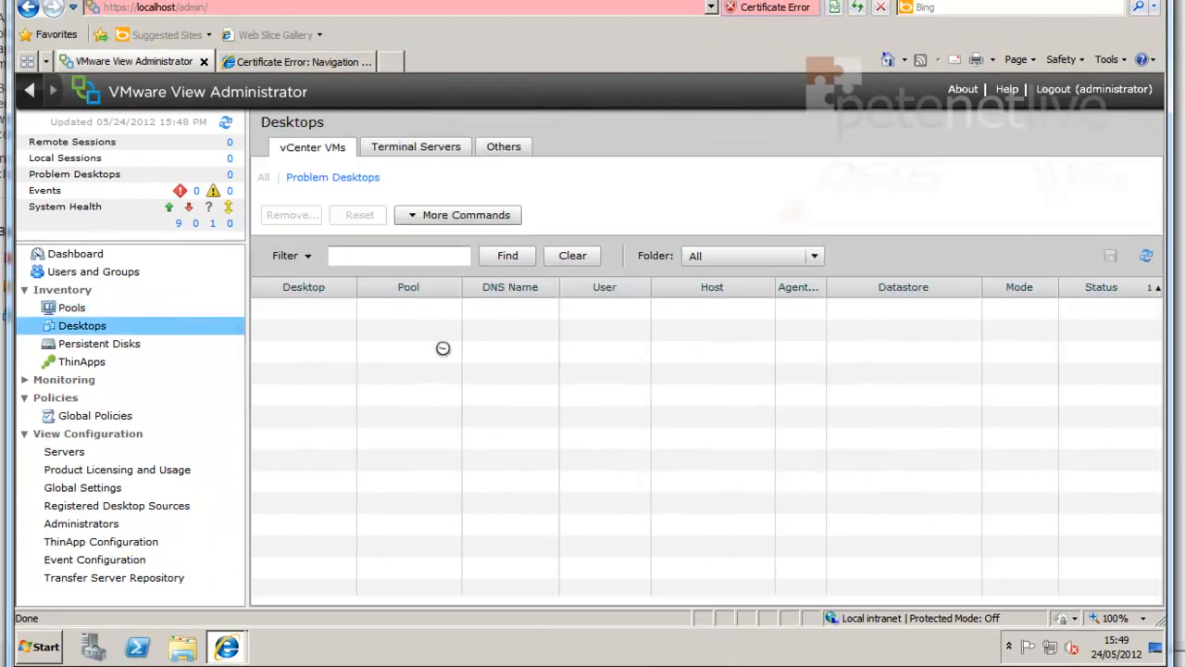
{"action": "left_click", "coordinate": [406, 313]}
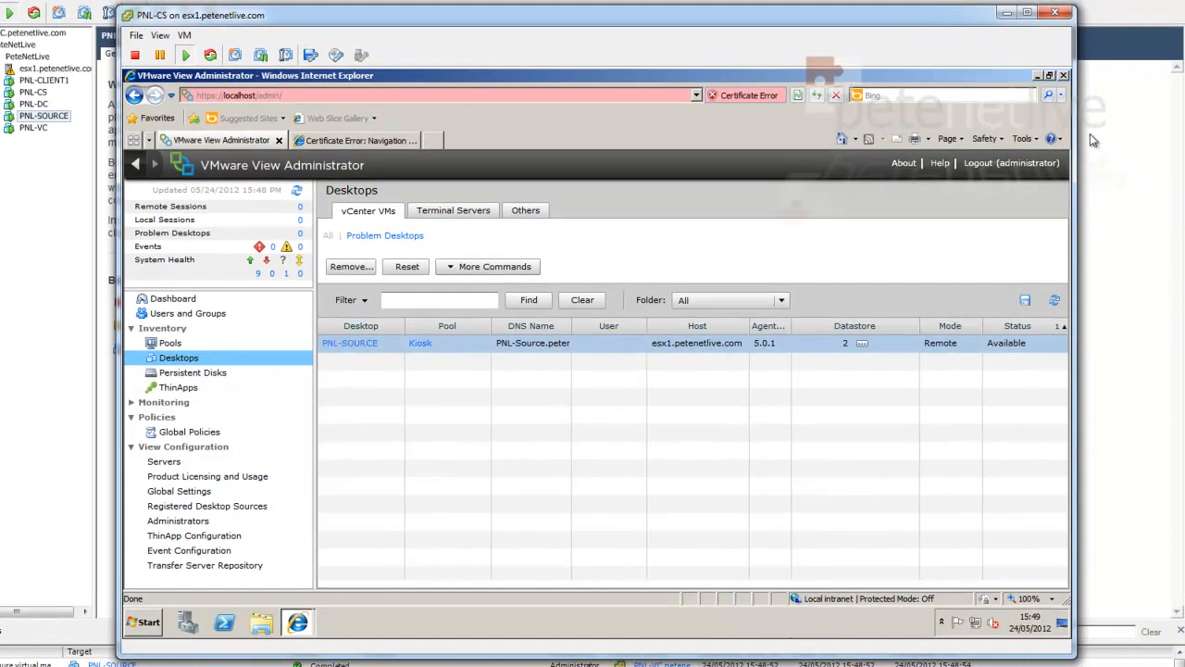
{"action": "left_click", "coordinate": [1037, 76]}
{"action": "key", "text": "ctrl+alt"}
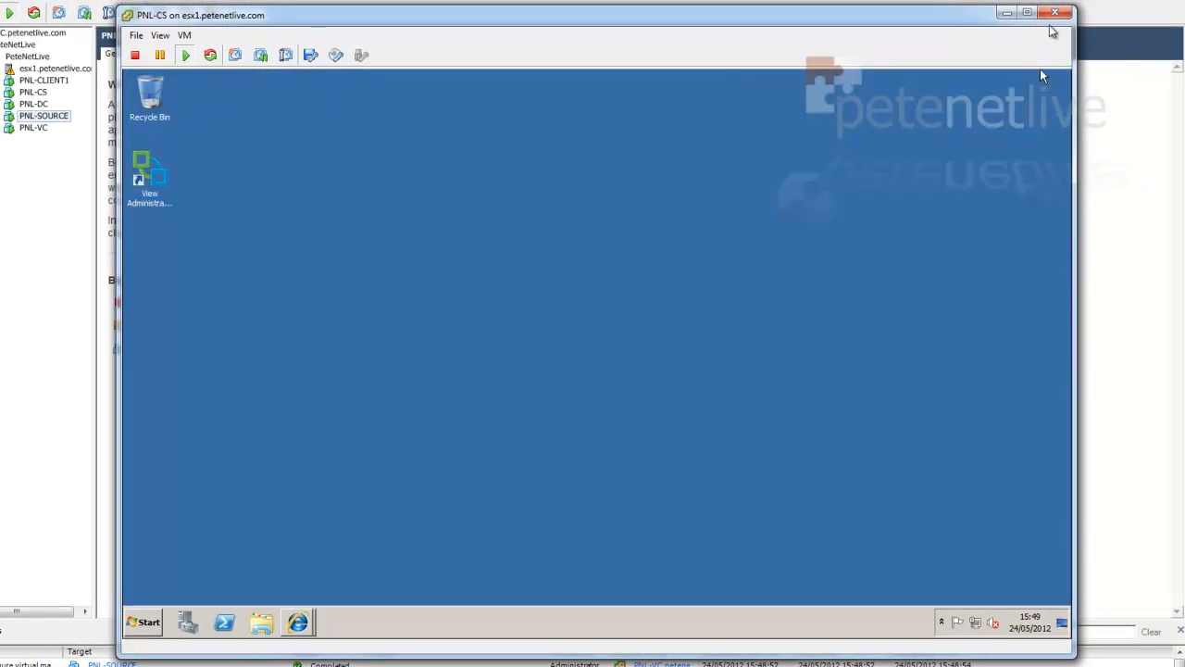
{"action": "left_click", "coordinate": [1053, 15]}
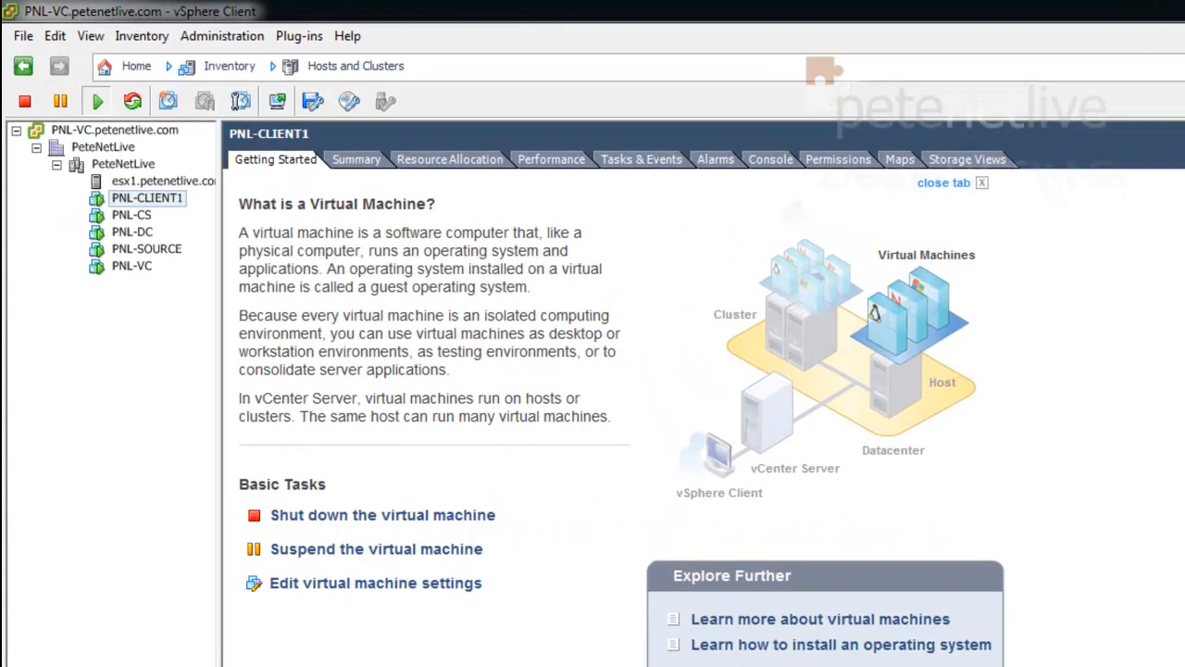
In the PNL-CLIENT1 console, run "c:\program files\vmware\vmware view\client\bin\wswc" -unattended -serverURL PNL-CS -userName custom-kiosk-user -password with the account password.
{"action": "right_click", "coordinate": [161, 200]}
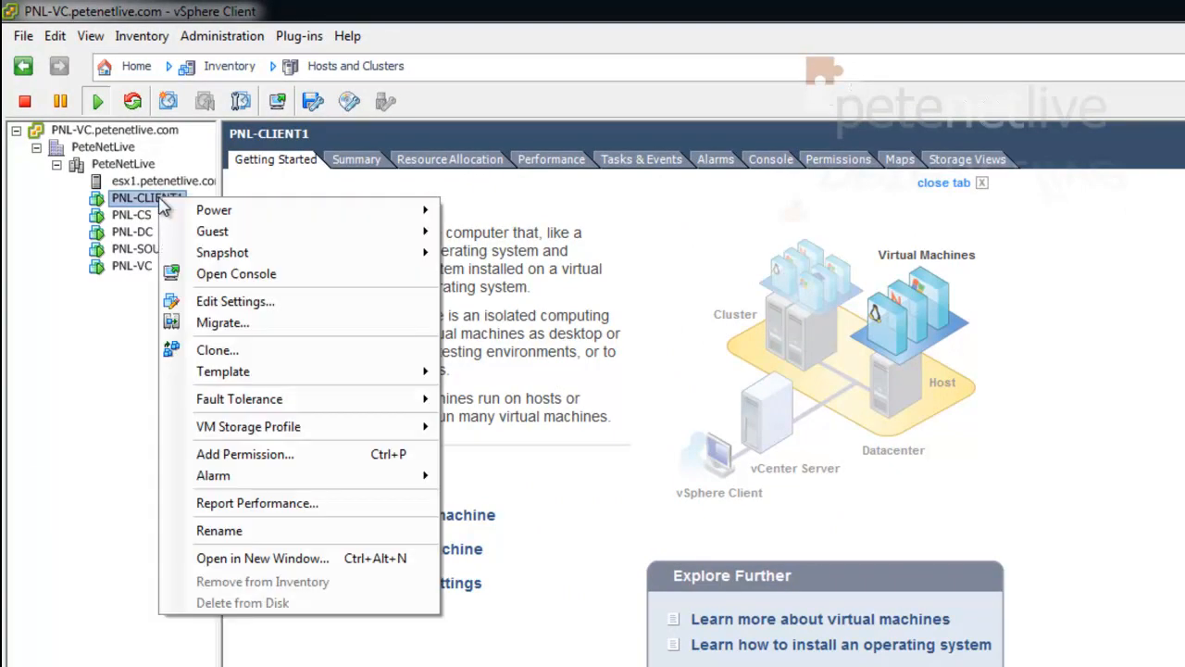
{"action": "left_click", "coordinate": [236, 274]}
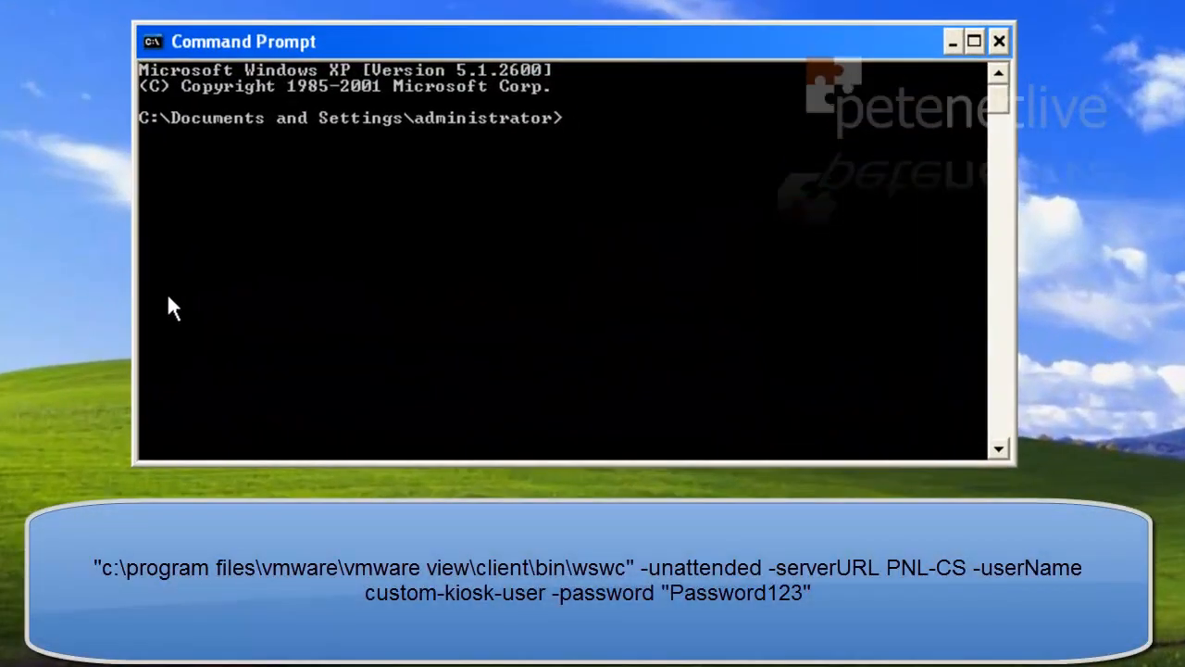
{"action": "right_click", "coordinate": [586, 43]}
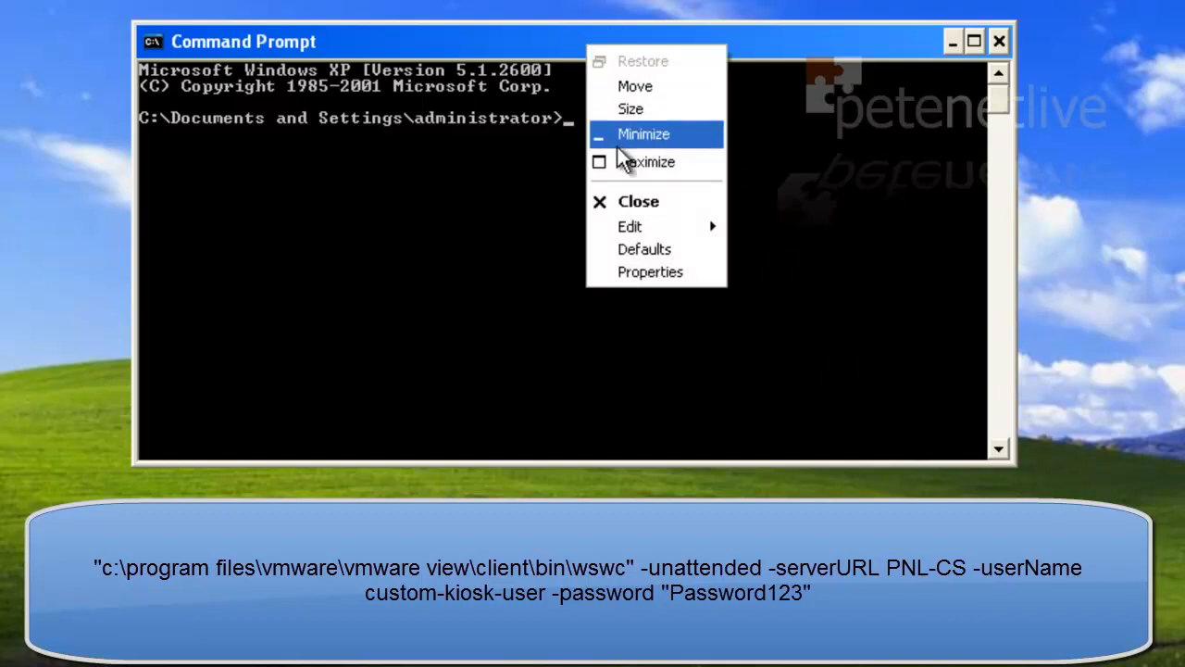
{"action": "mouse_move", "coordinate": [639, 226]}
{"action": "left_click", "coordinate": [765, 272]}
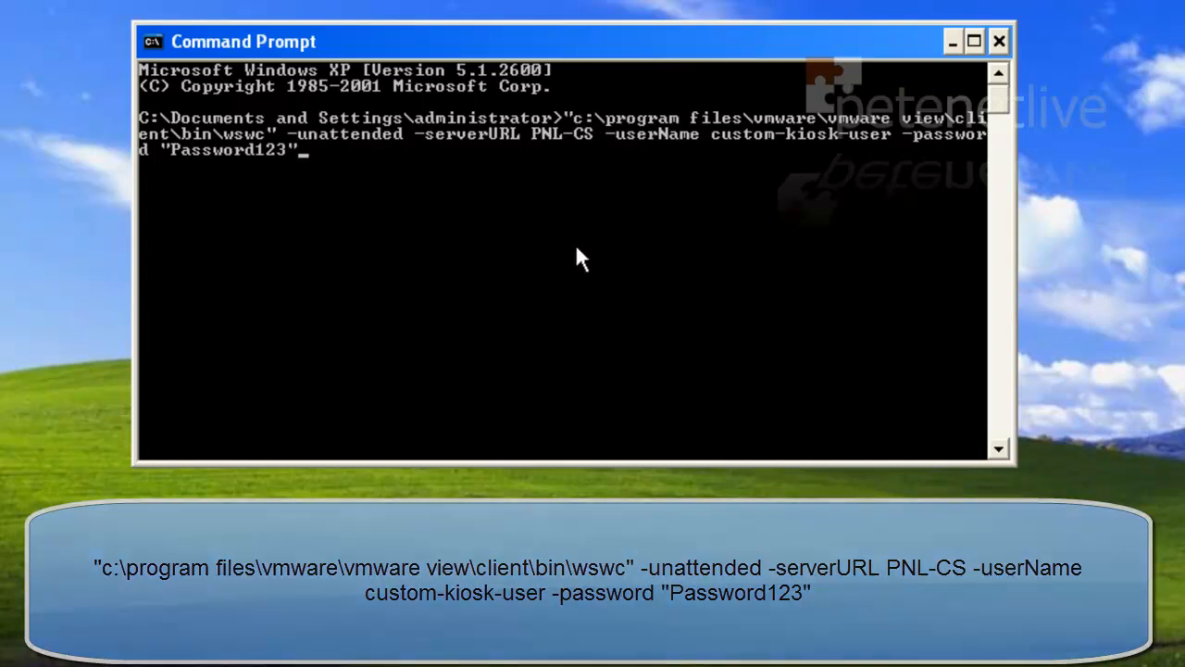
{"action": "key", "text": "Return"}
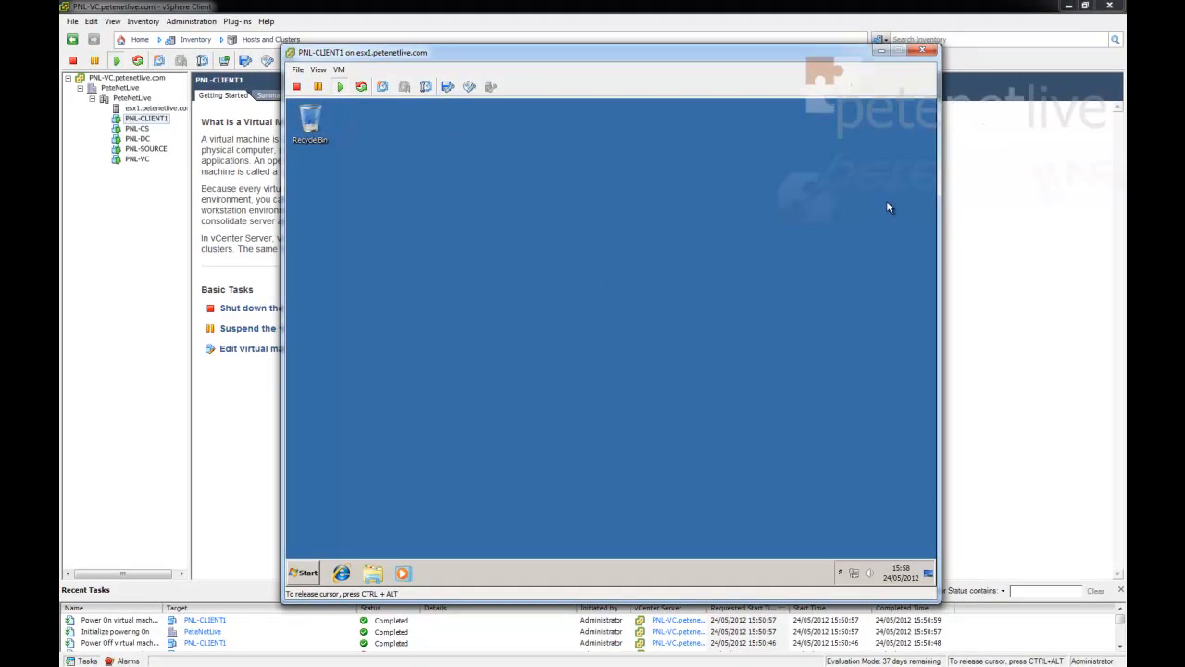
{"action": "left_click", "coordinate": [922, 50]}
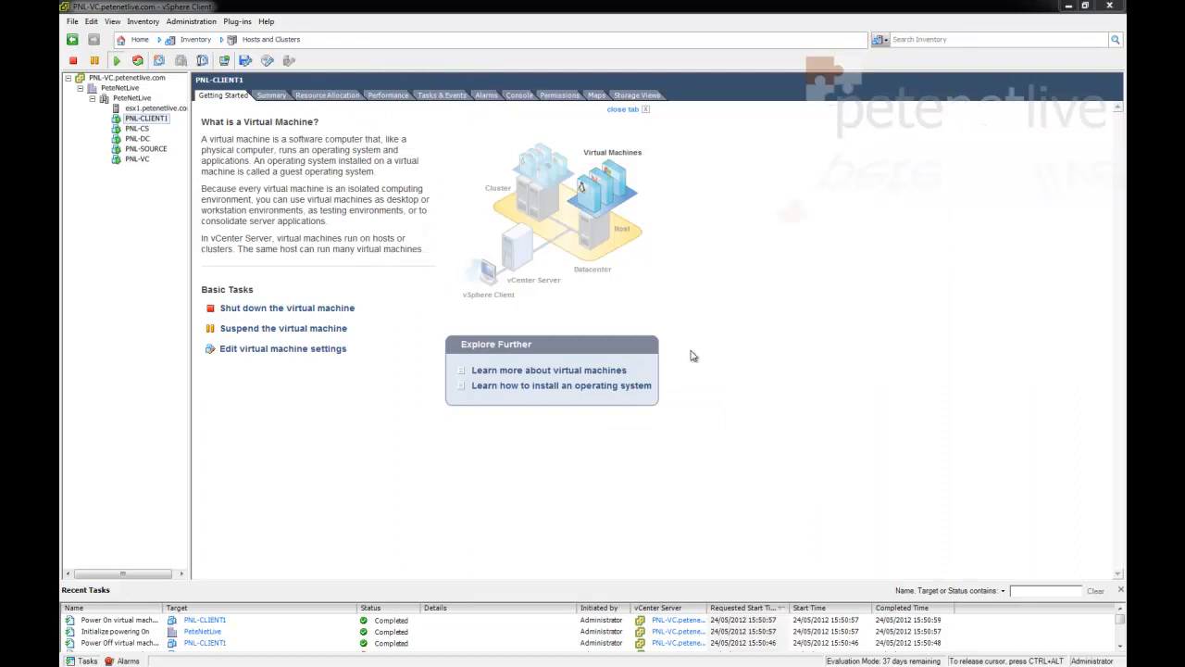